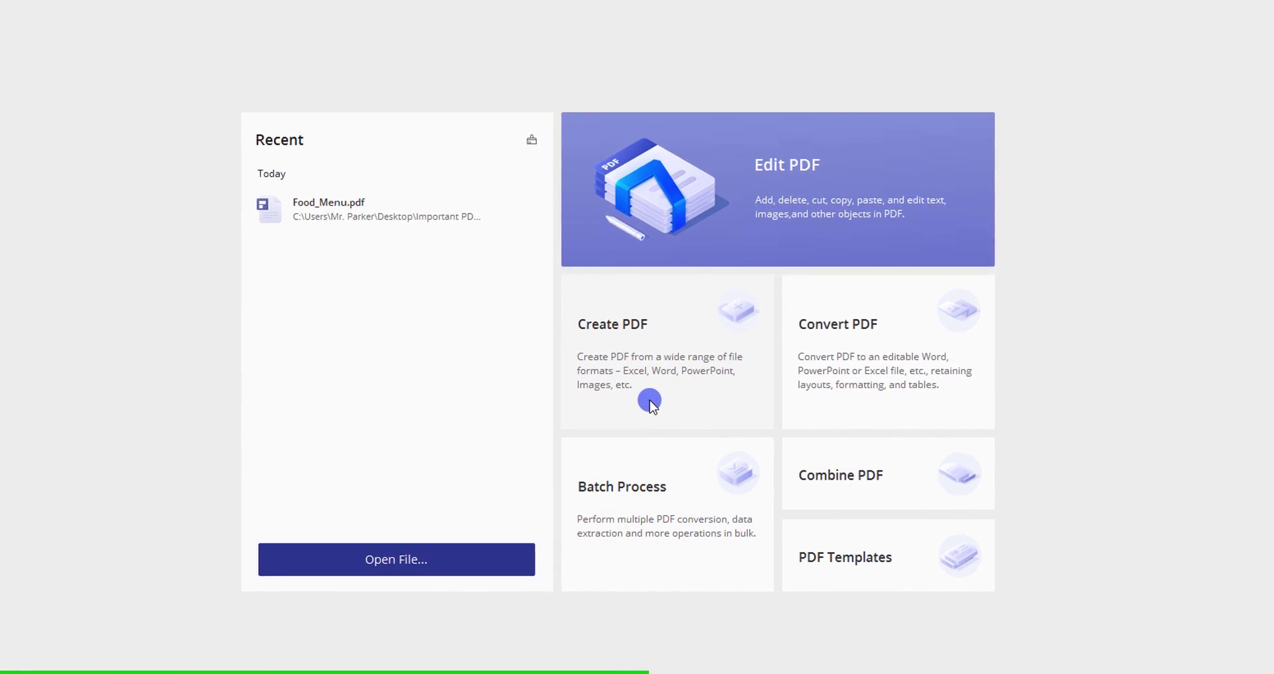
Open Food_Menu.pdf and add a two-line text block ending 'It's time to heal'
click(385, 211)
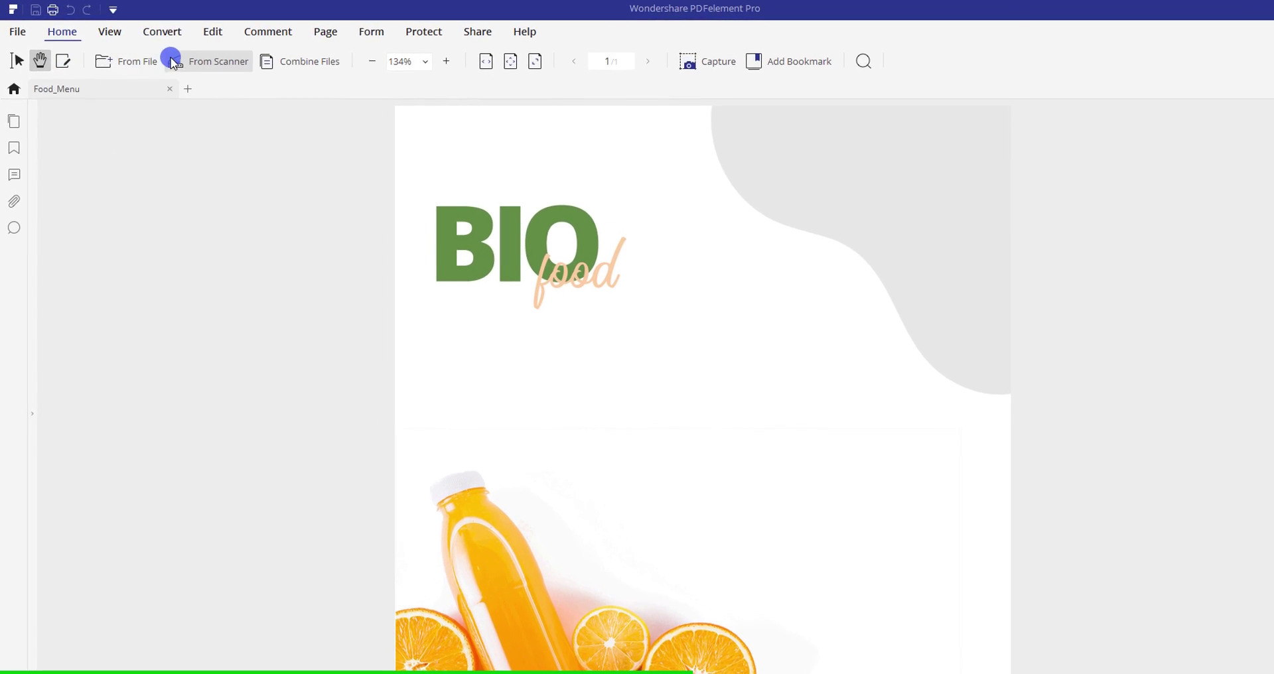
click(215, 34)
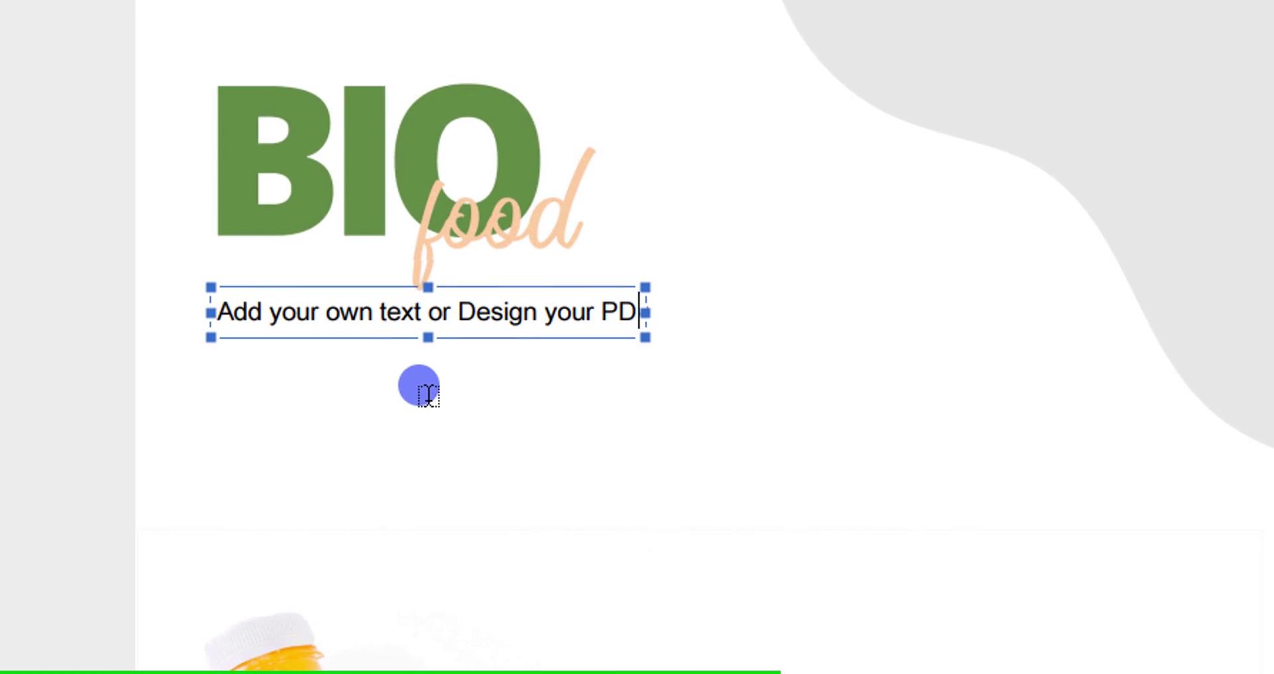
text(Fs from scra)
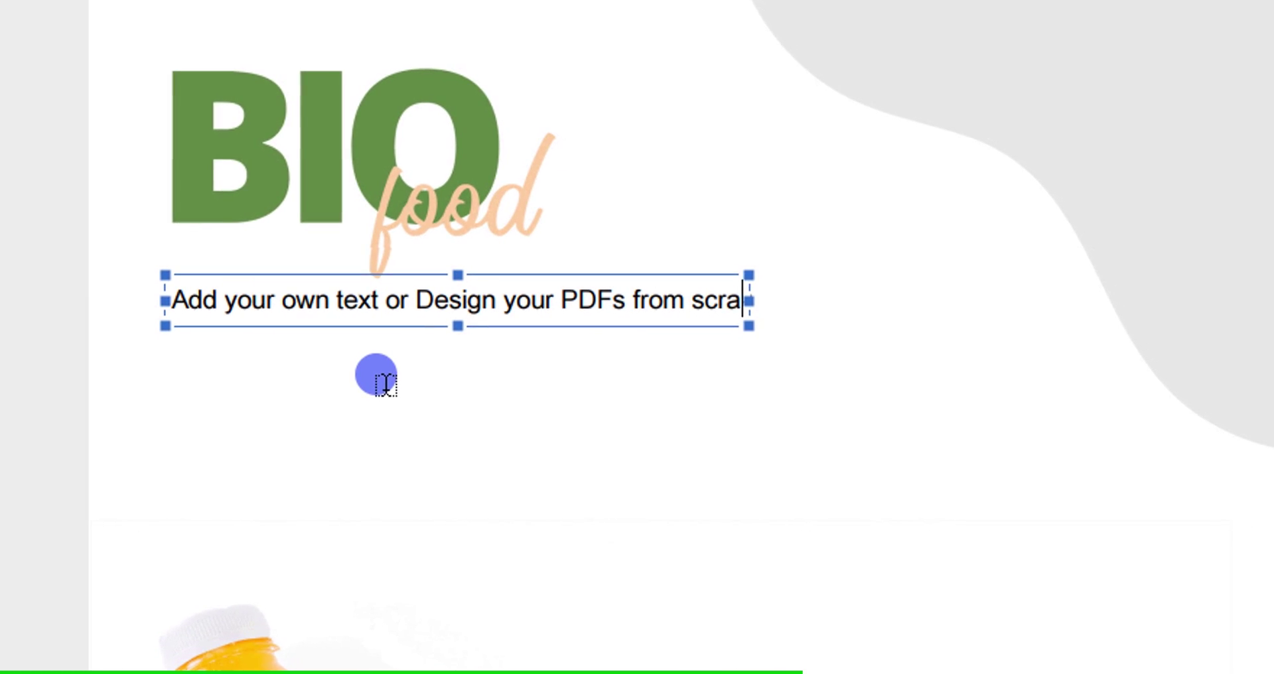
text(tch)
key(Return)
text(It')
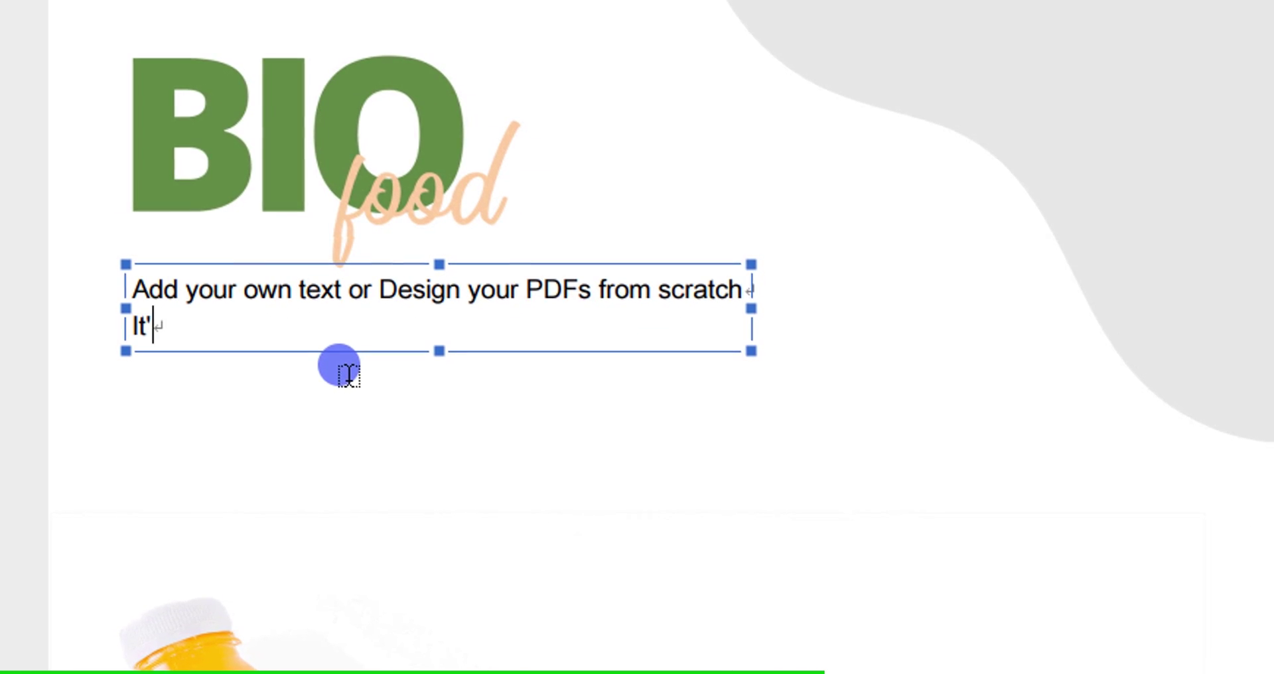
text(s time to heal)
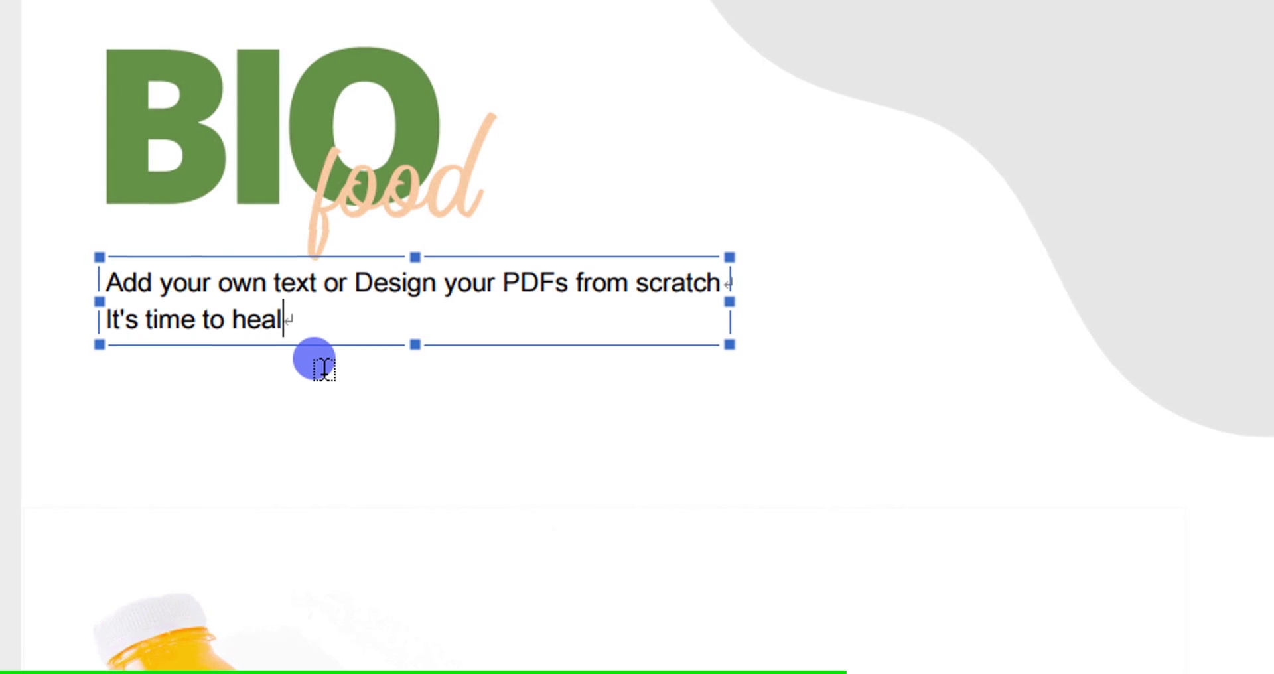
Format all the new text in Helvetica, coloured olive green
key(ctrl+a)
click(480, 177)
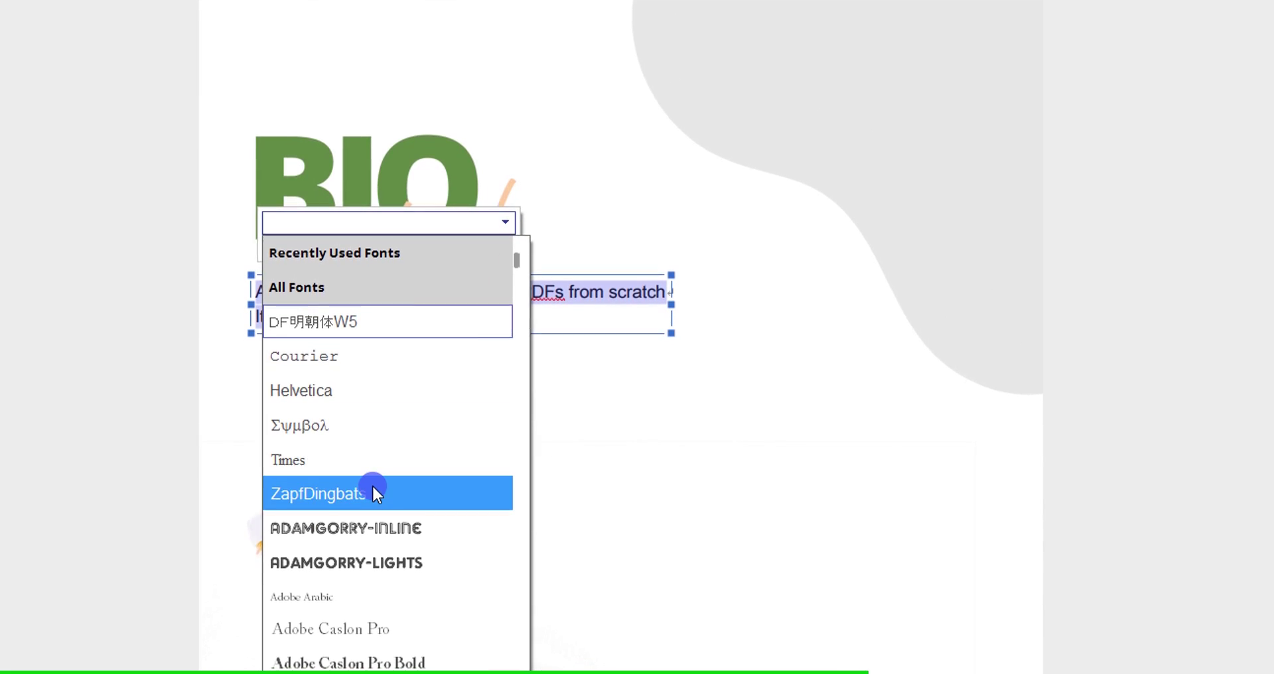
scroll(373, 490, down, 10)
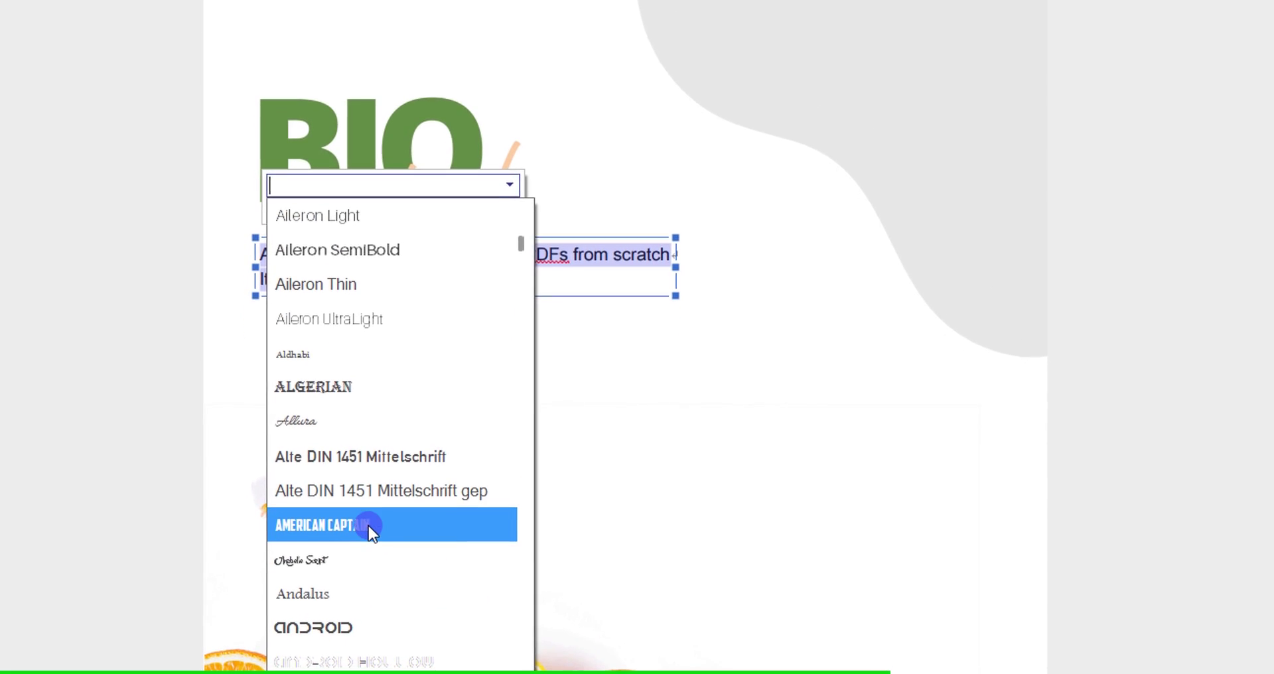
click(369, 525)
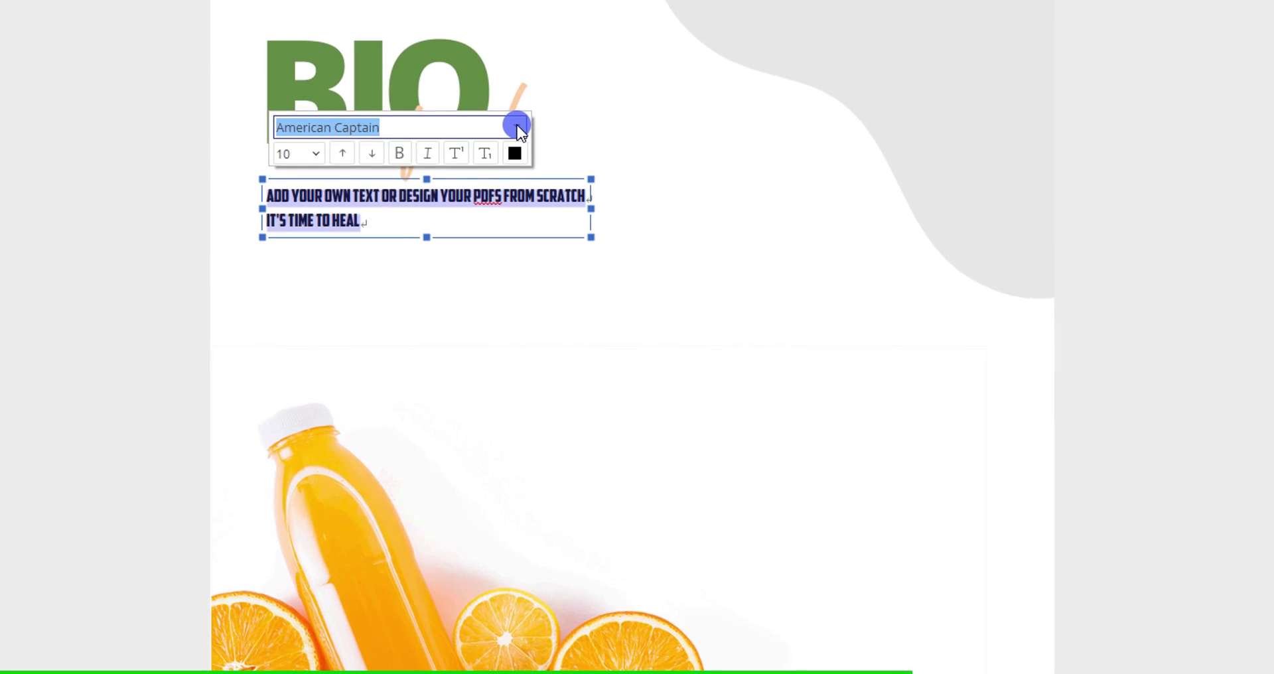
click(517, 126)
click(412, 281)
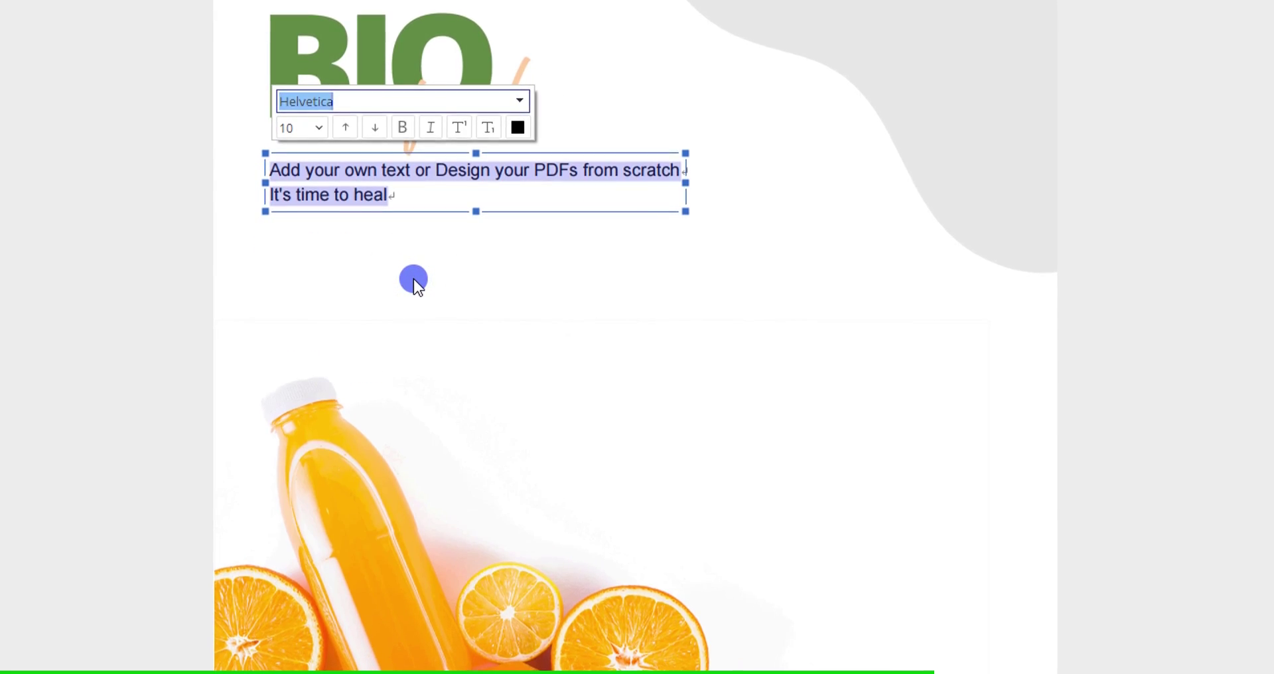
click(518, 127)
click(612, 231)
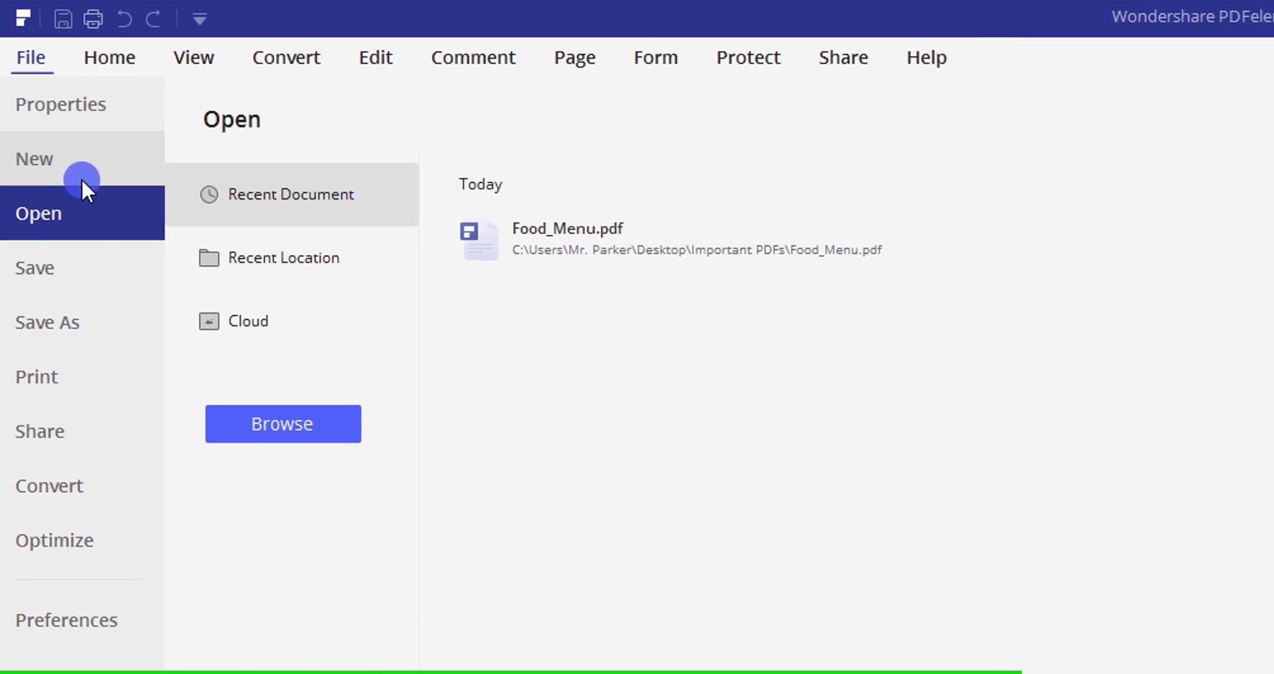
Optimize Food_Menu.pdf at the Low level, shrinking it from 4.73M to 3.73M
click(63, 491)
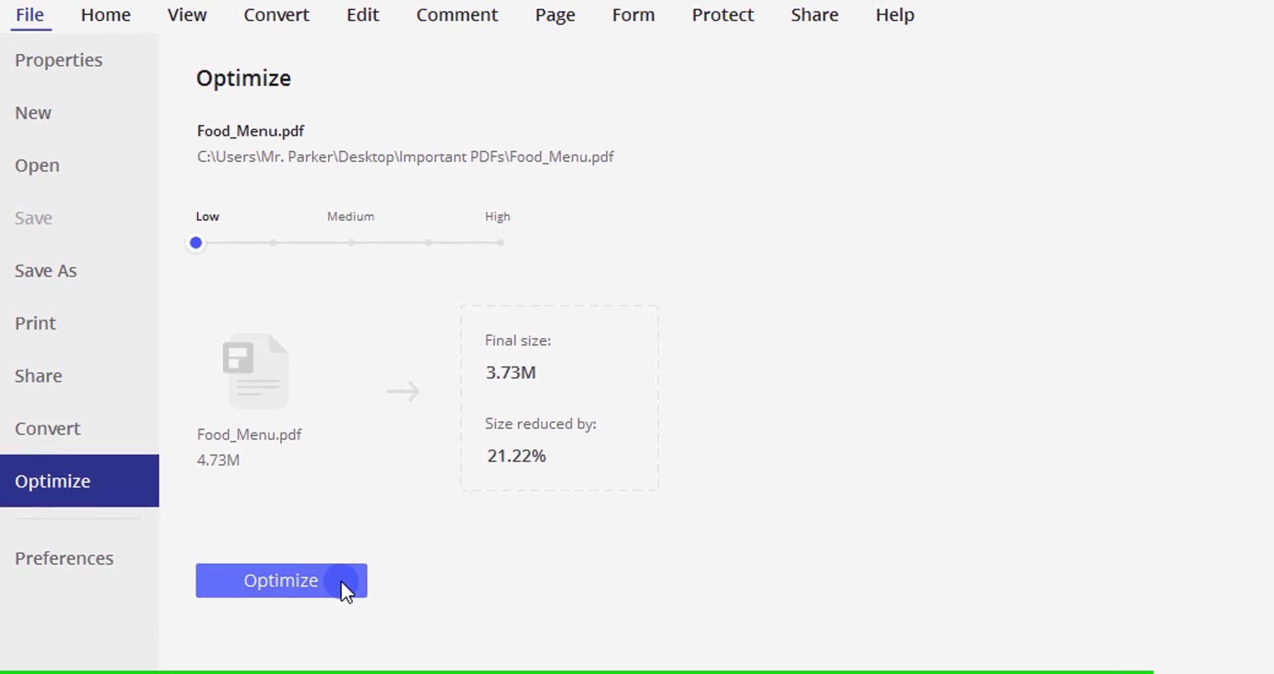
click(346, 589)
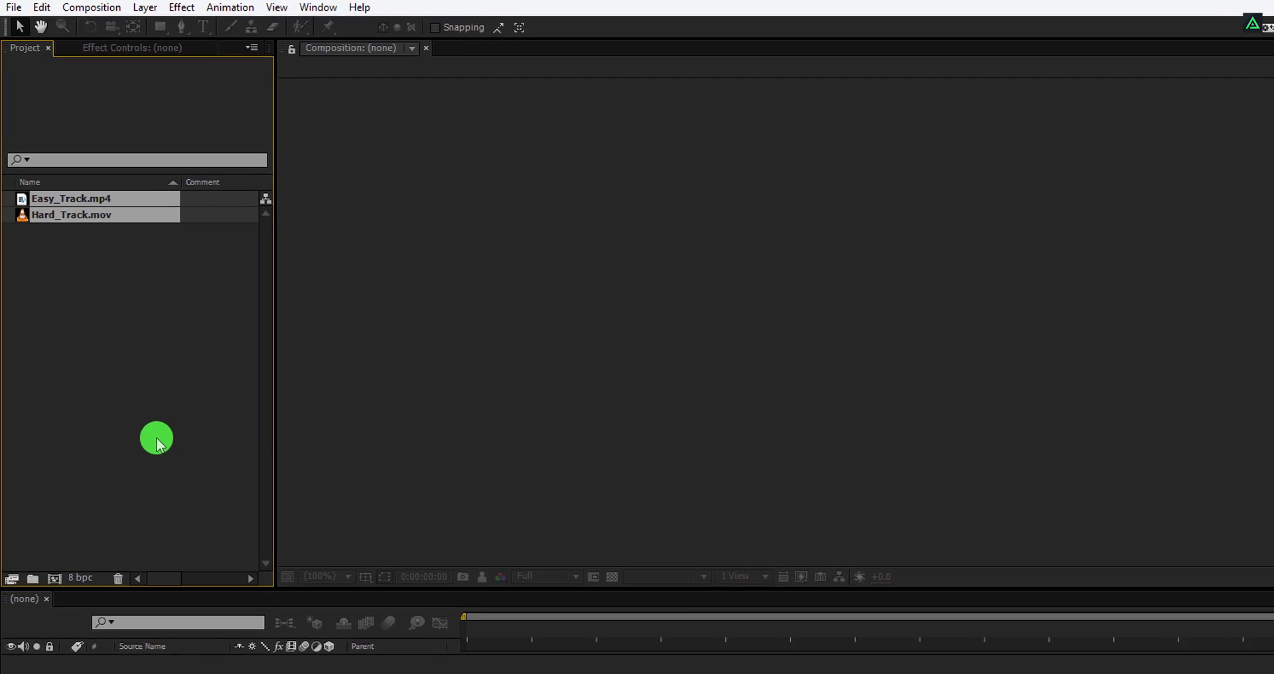
Build an Easy_Track composition from Easy_Track.mp4 and scrub through the walking clip
click(79, 243)
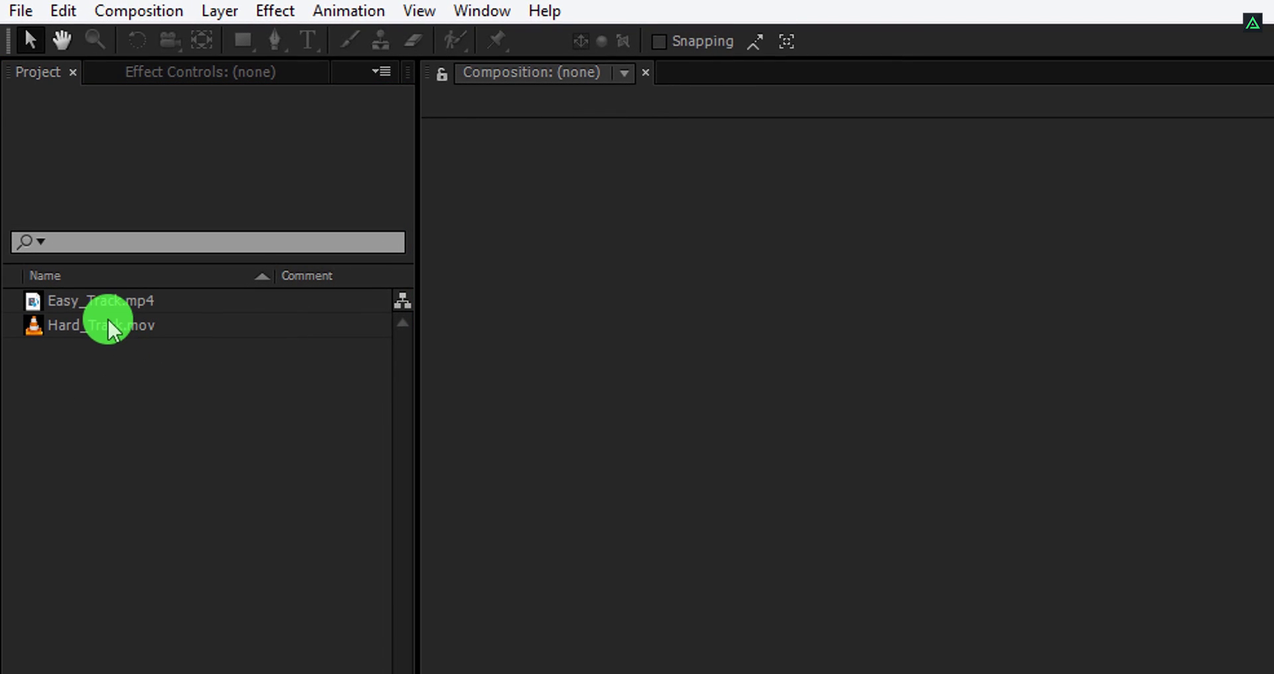
drag(77, 300, 106, 673)
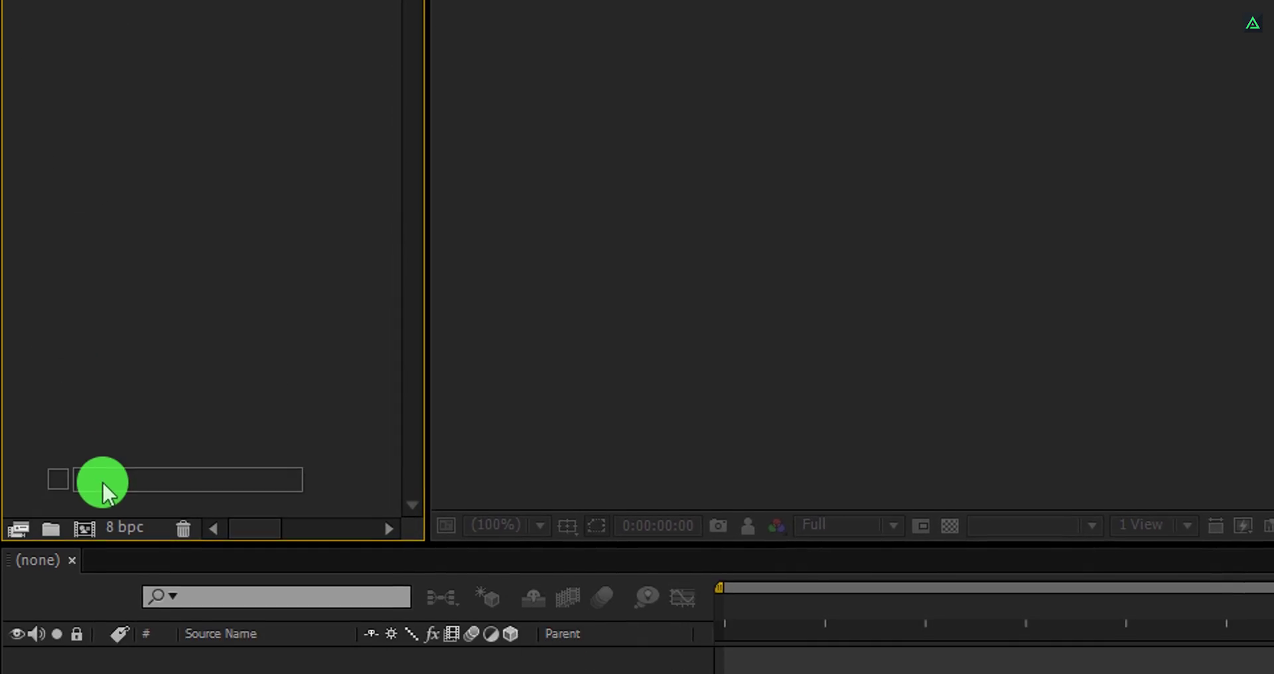
drag(106, 494, 84, 529)
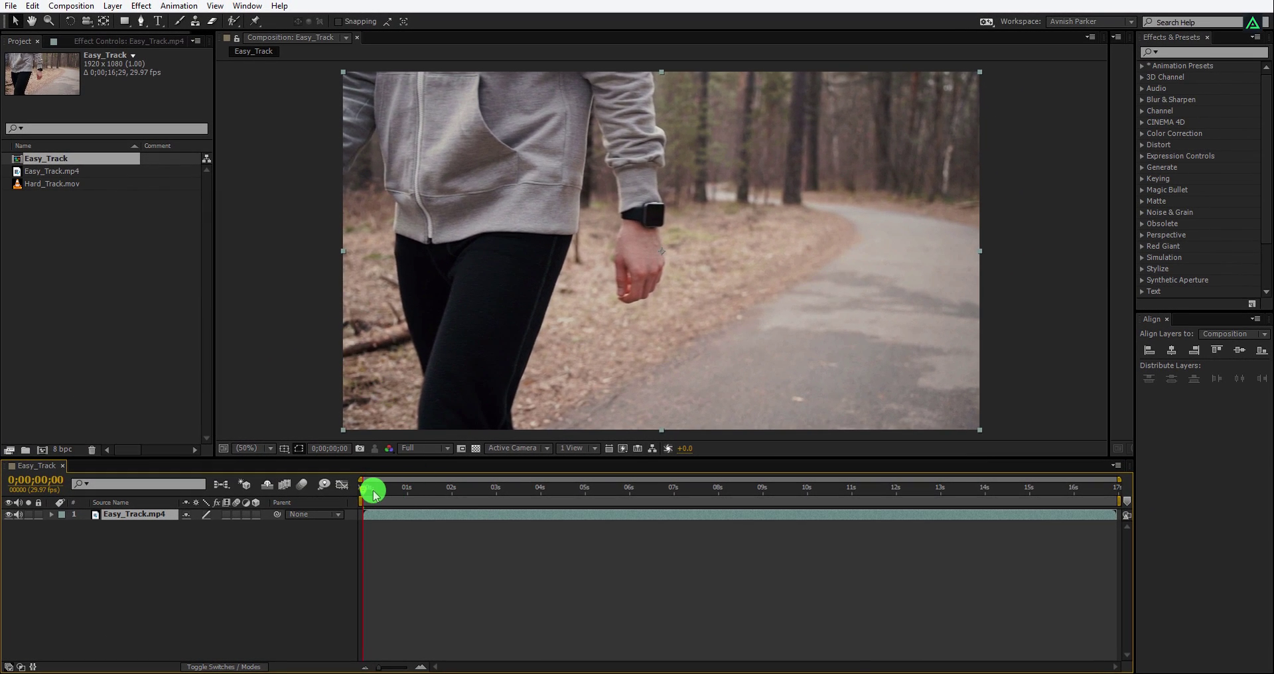
drag(374, 494, 702, 491)
drag(801, 491, 821, 491)
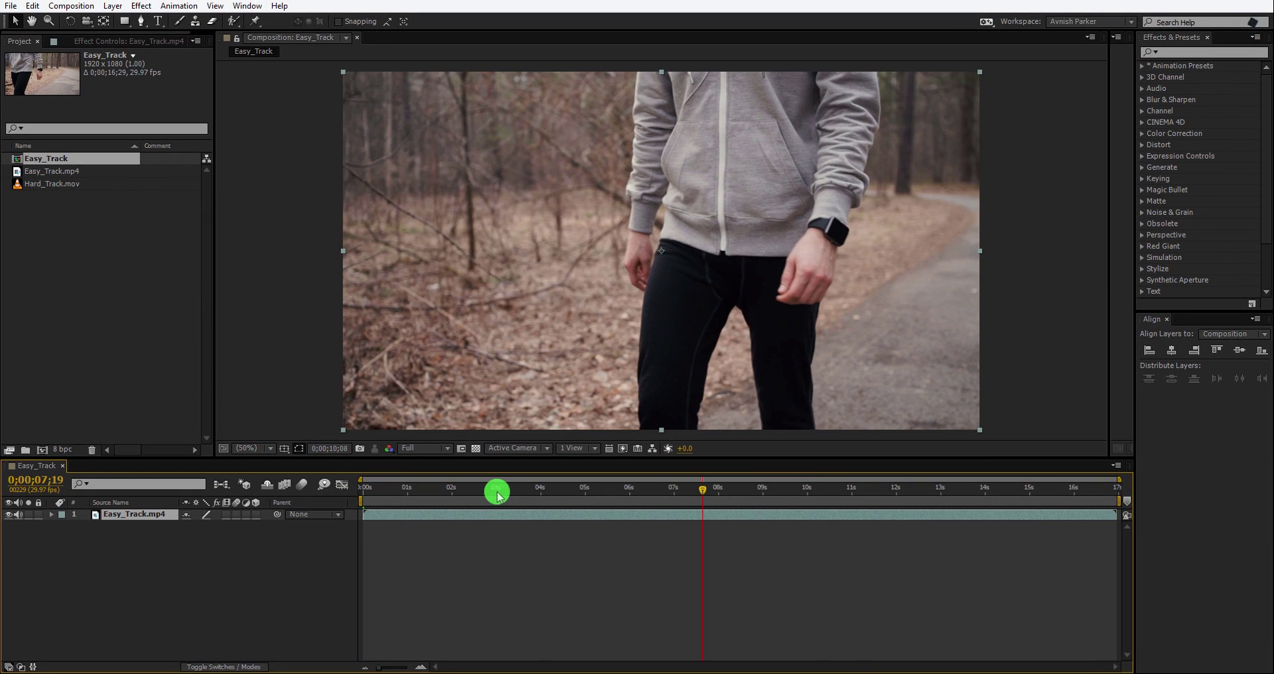
drag(498, 495, 410, 499)
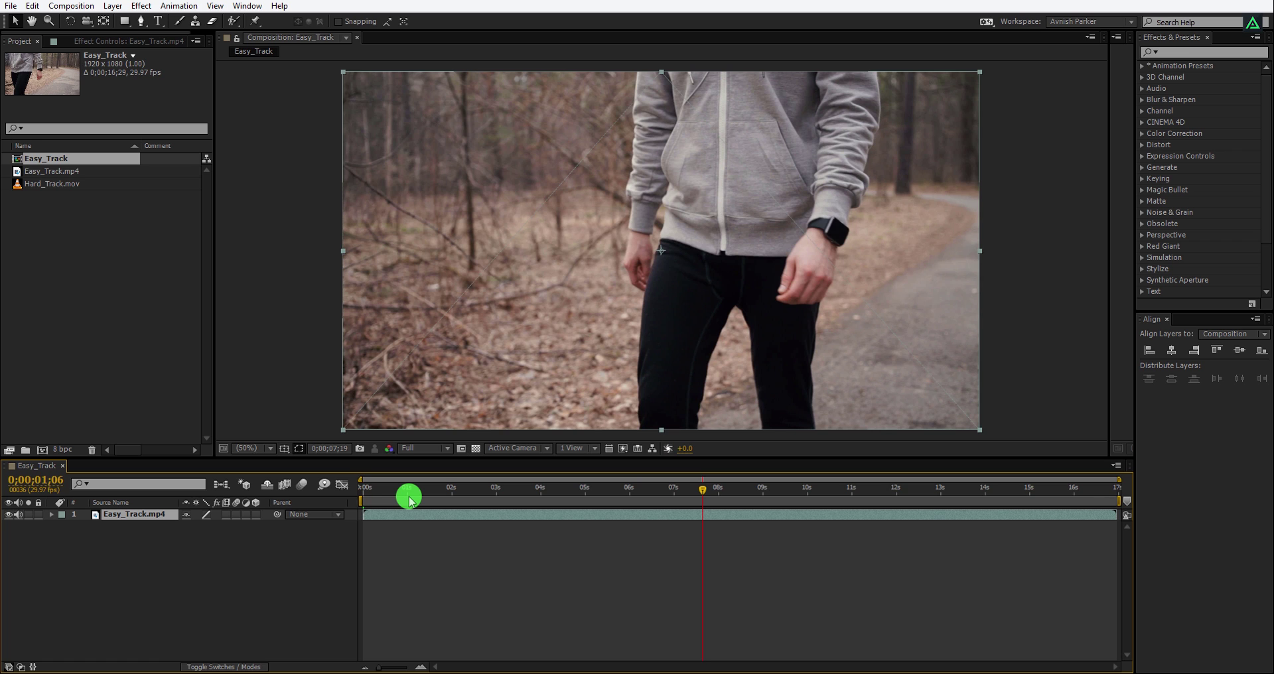
Split Easy_Track at 5 seconds, delete the remainder, and trim the comp to the 0;00;05;01 work area
drag(410, 500, 361, 492)
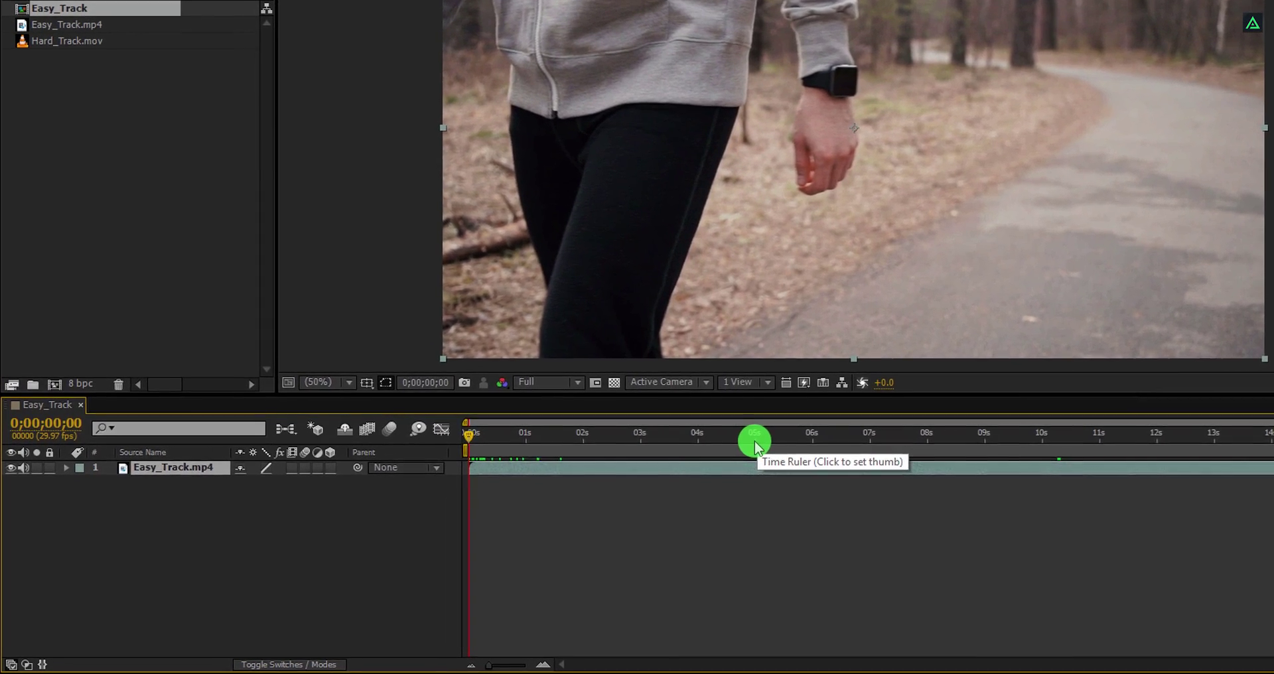
click(756, 443)
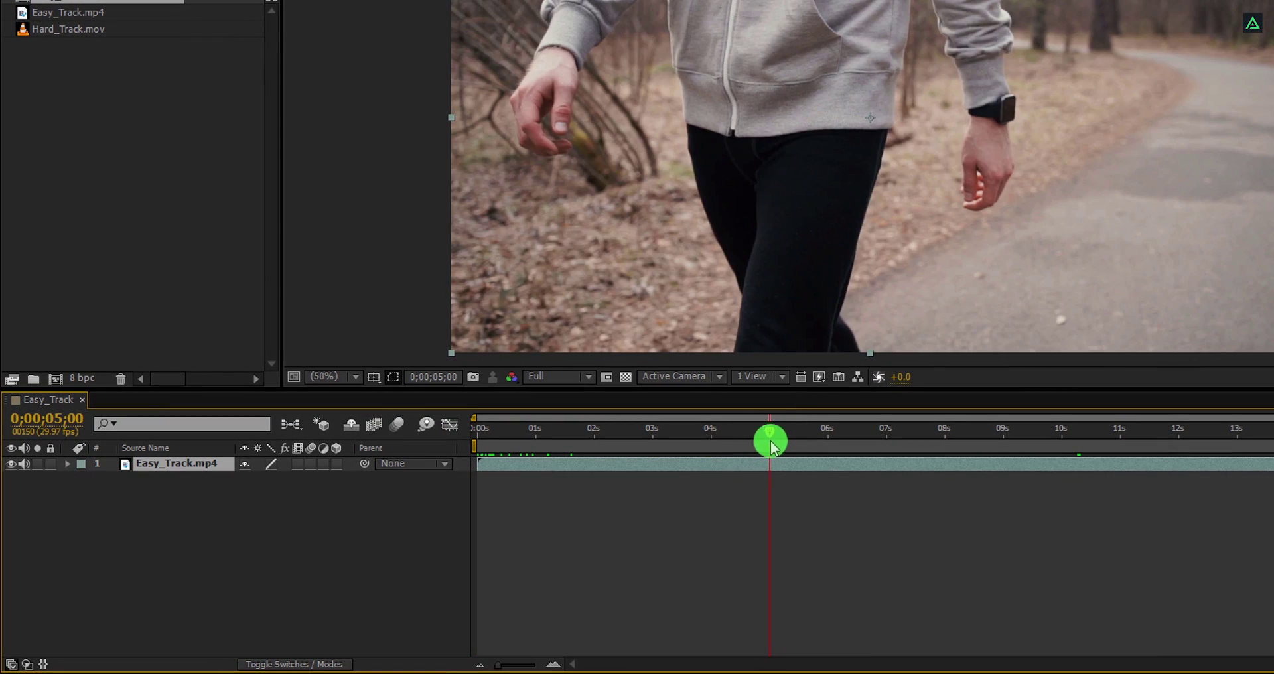
key(ctrl+shift+d)
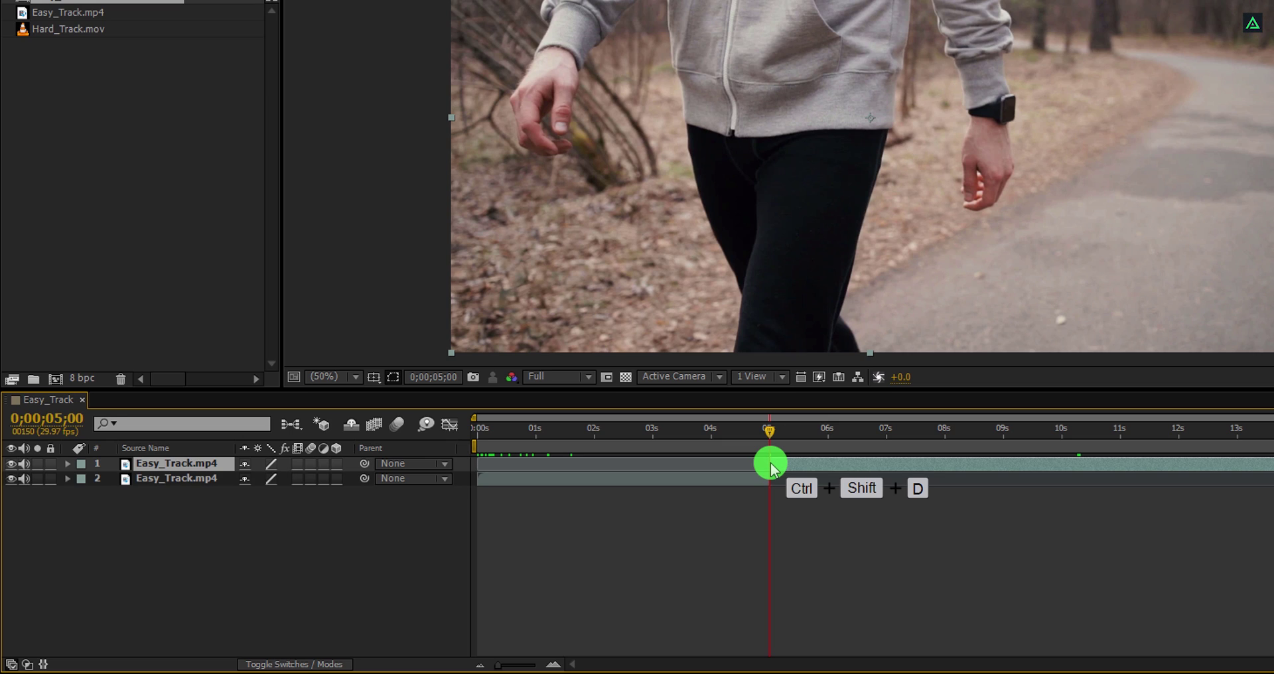
key(Delete)
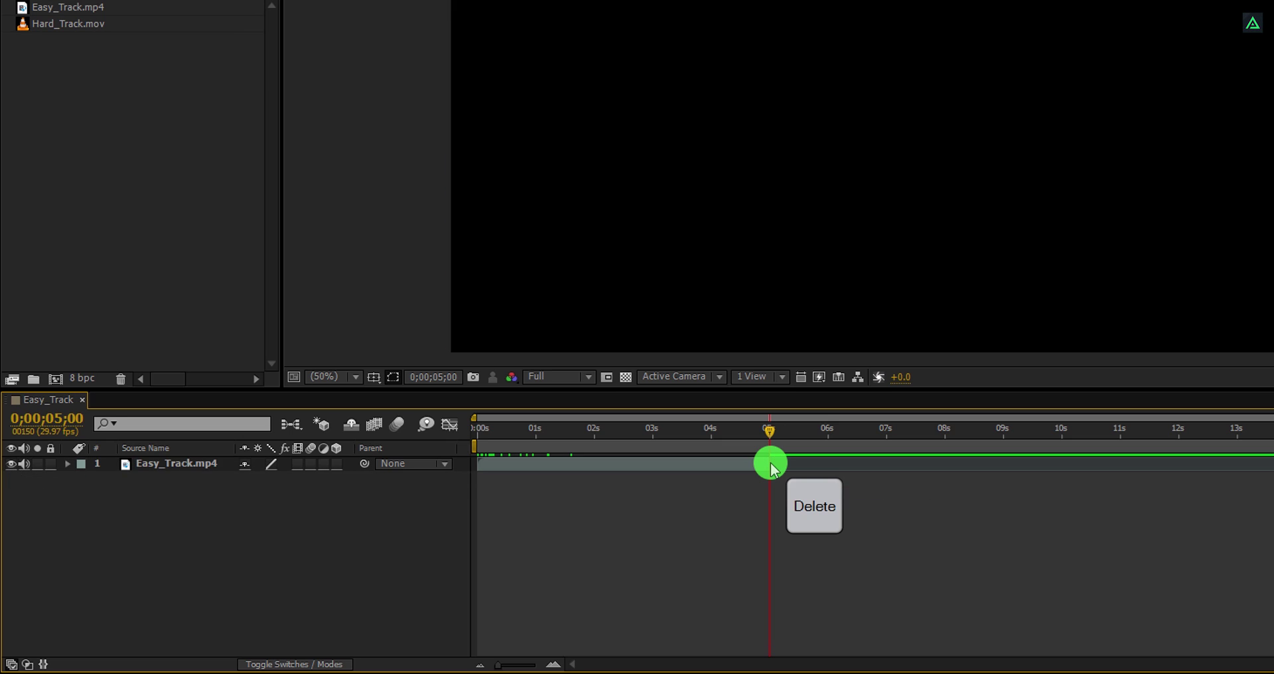
key(n)
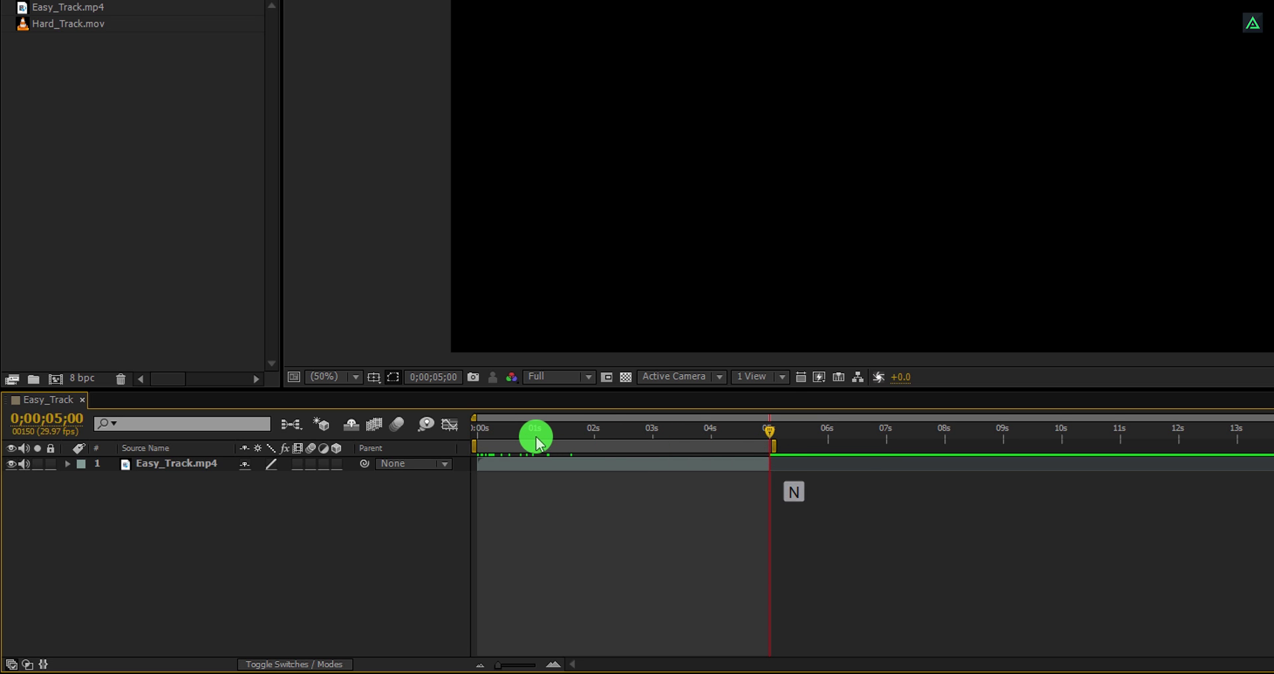
right_click(623, 446)
click(713, 497)
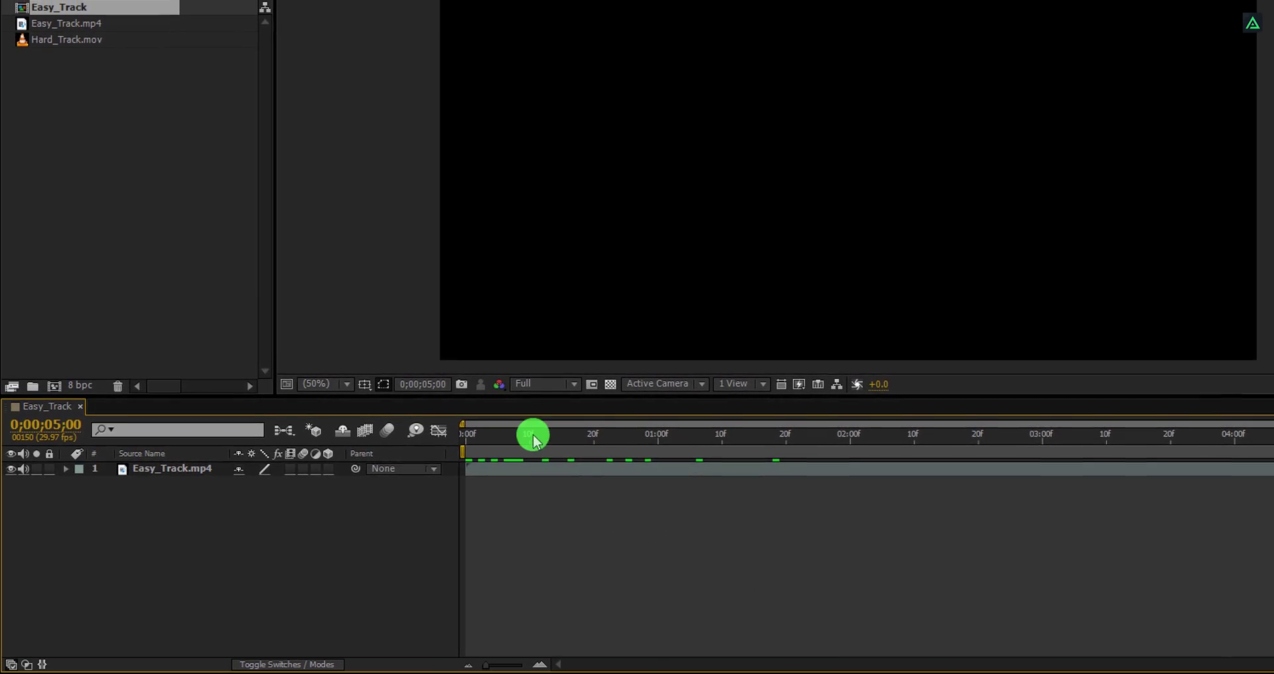
click(472, 438)
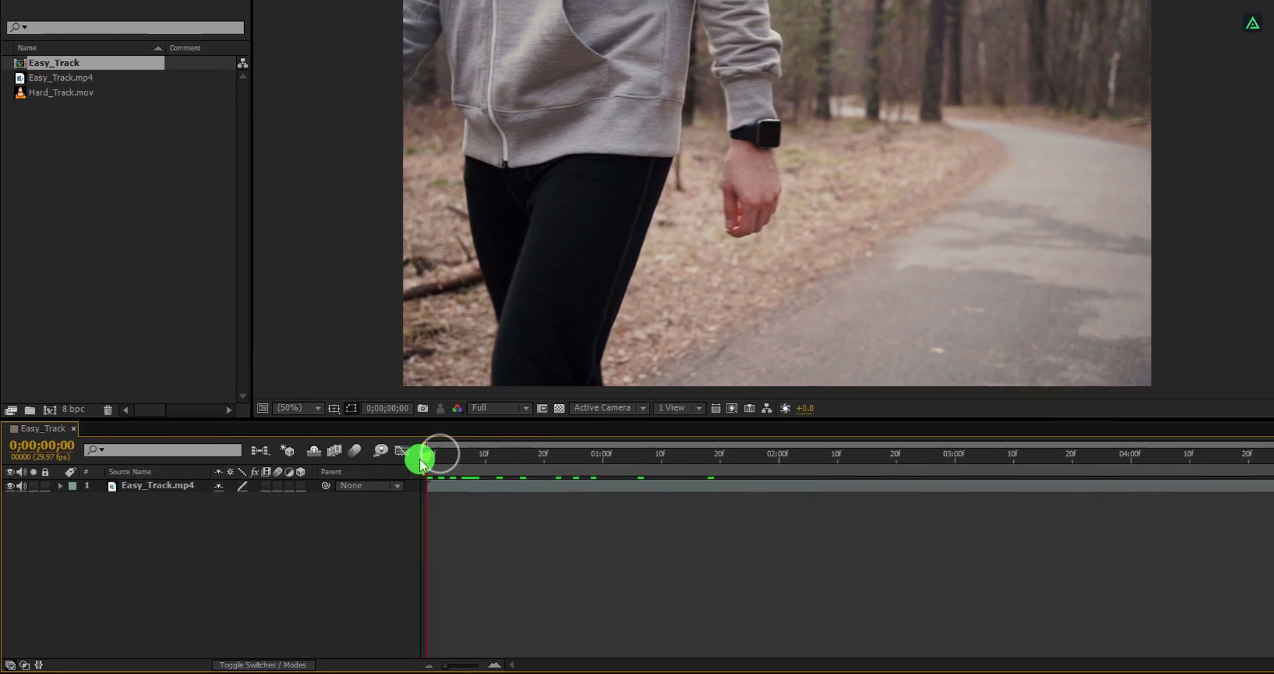
drag(420, 463, 806, 329)
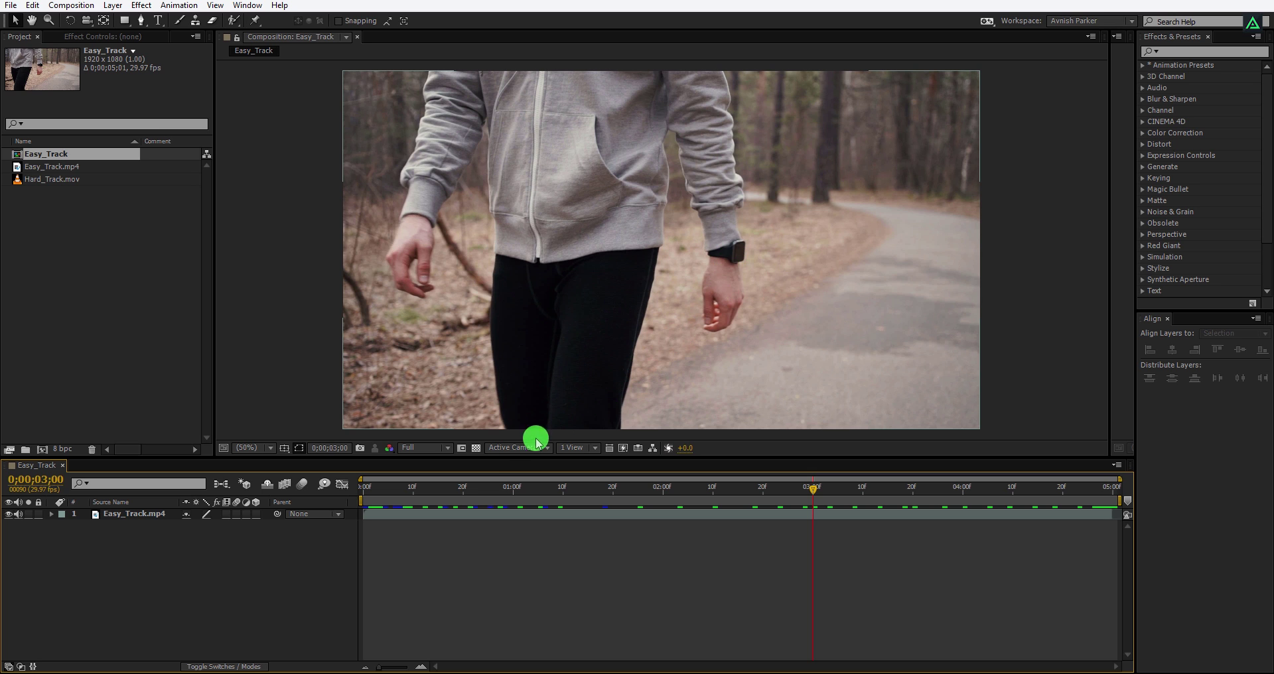
click(359, 488)
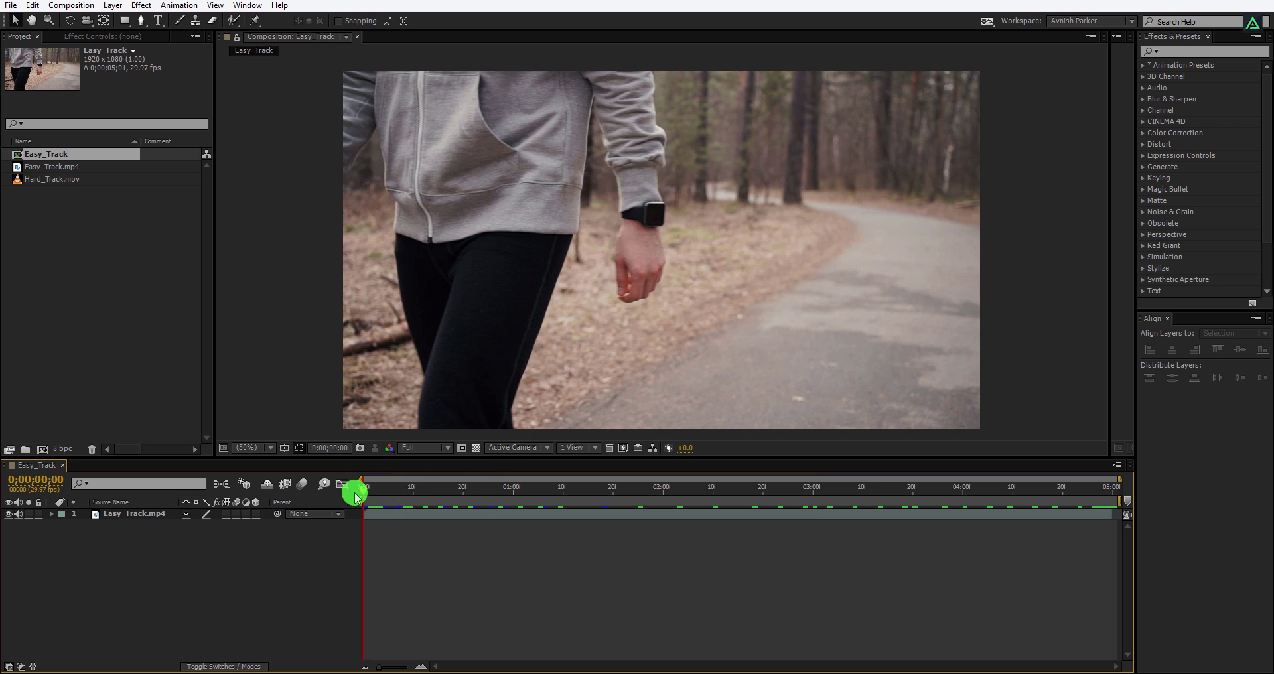
key(space)
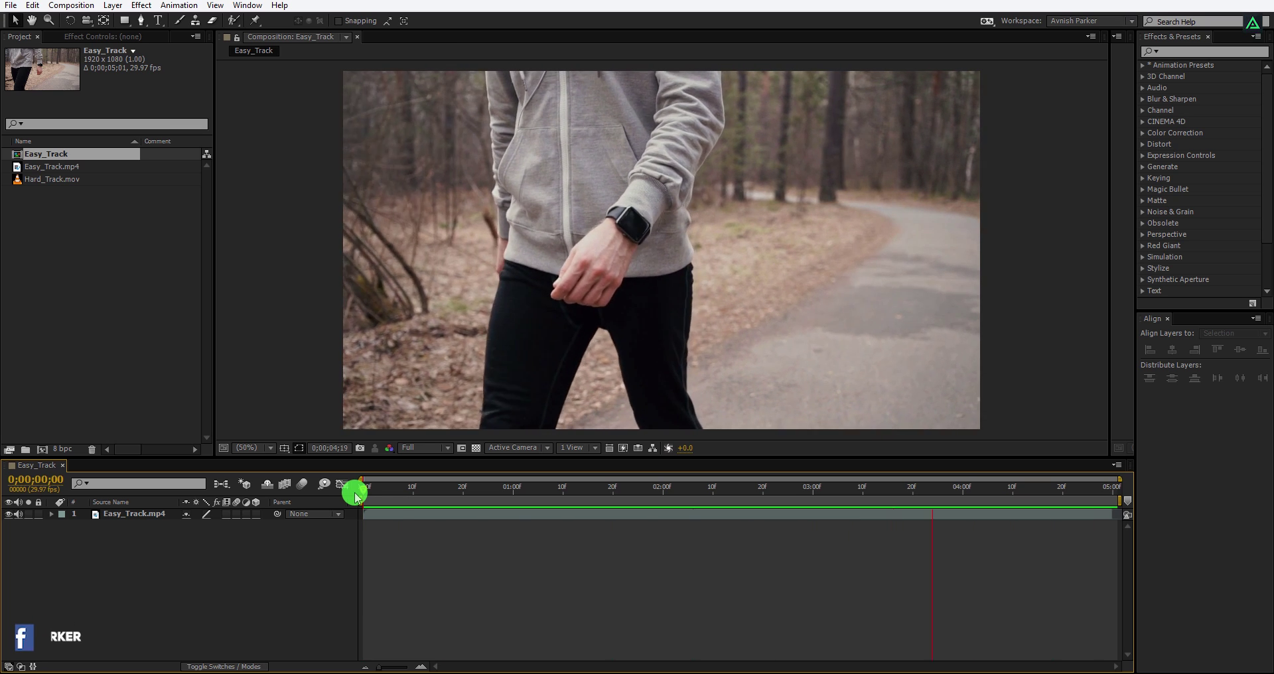
key(space)
drag(375, 491, 352, 489)
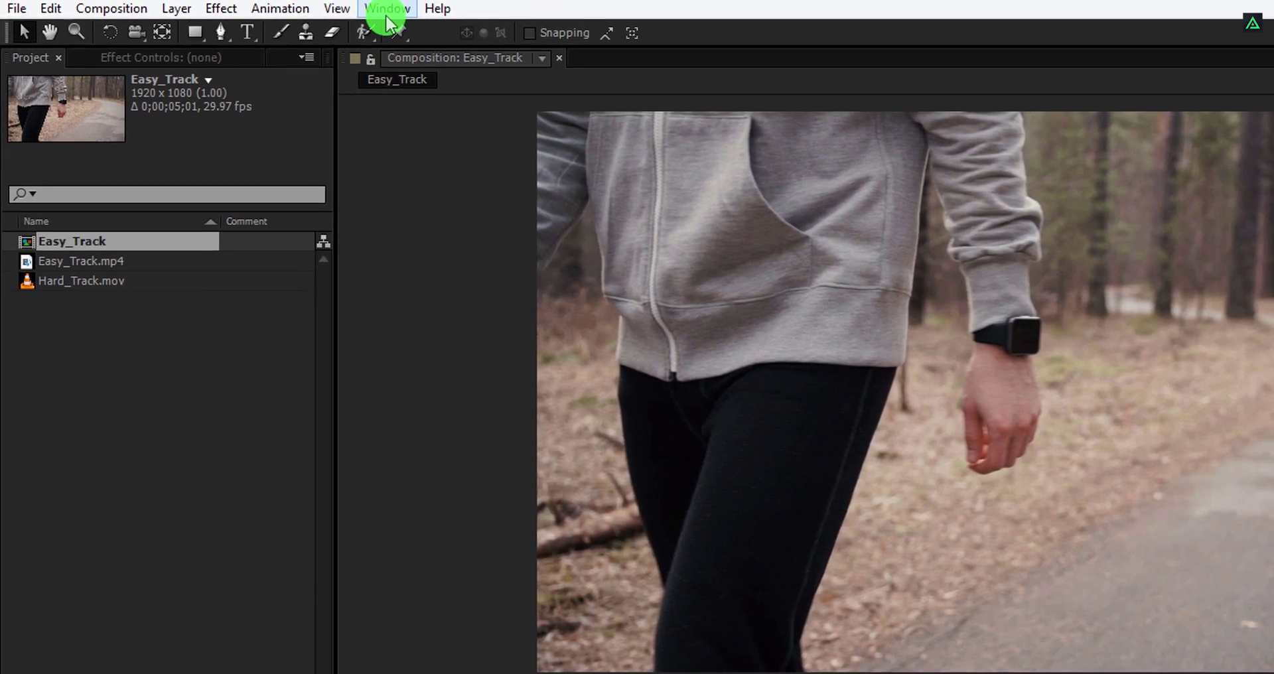
Open the Tracker panel and start Stabilize Motion on the Easy_Track.mp4 layer
click(331, 8)
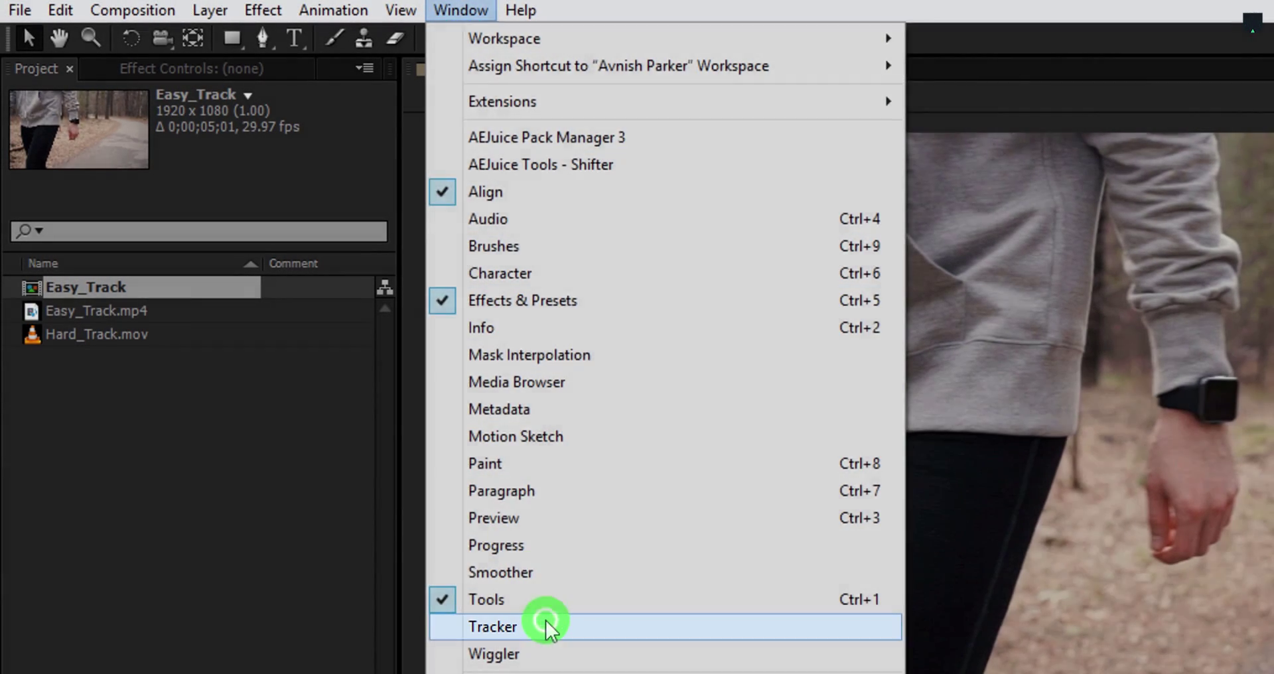
click(545, 620)
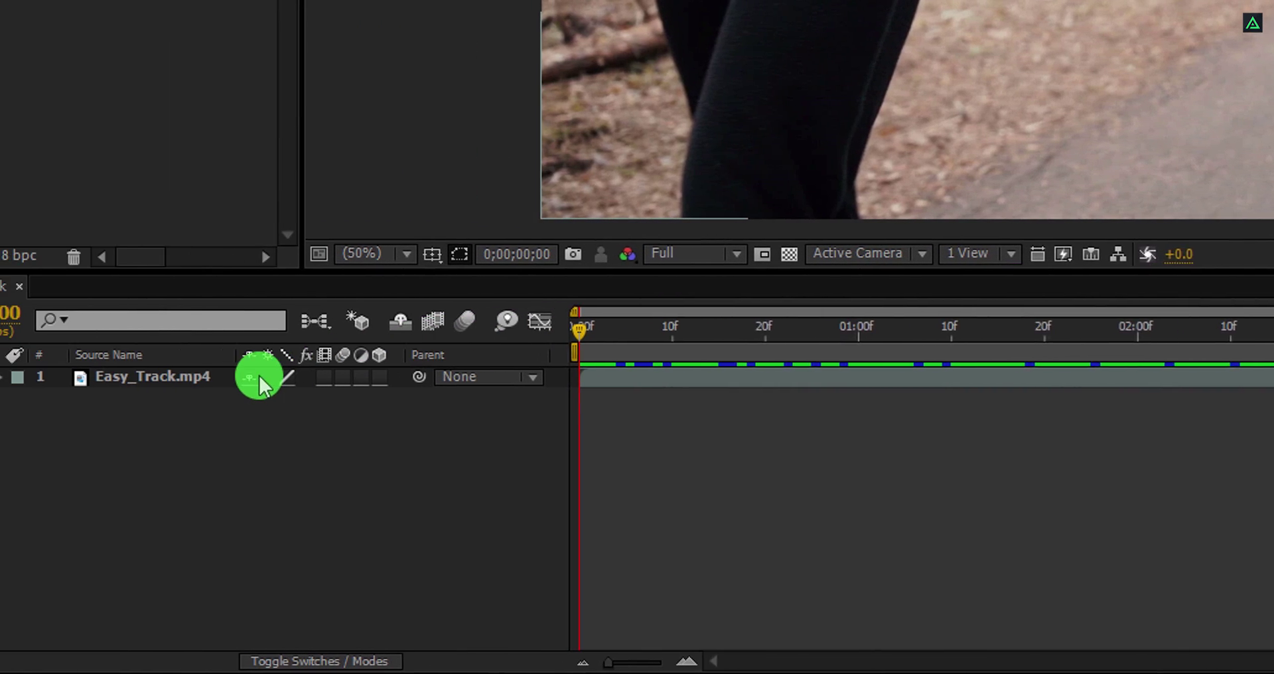
click(192, 376)
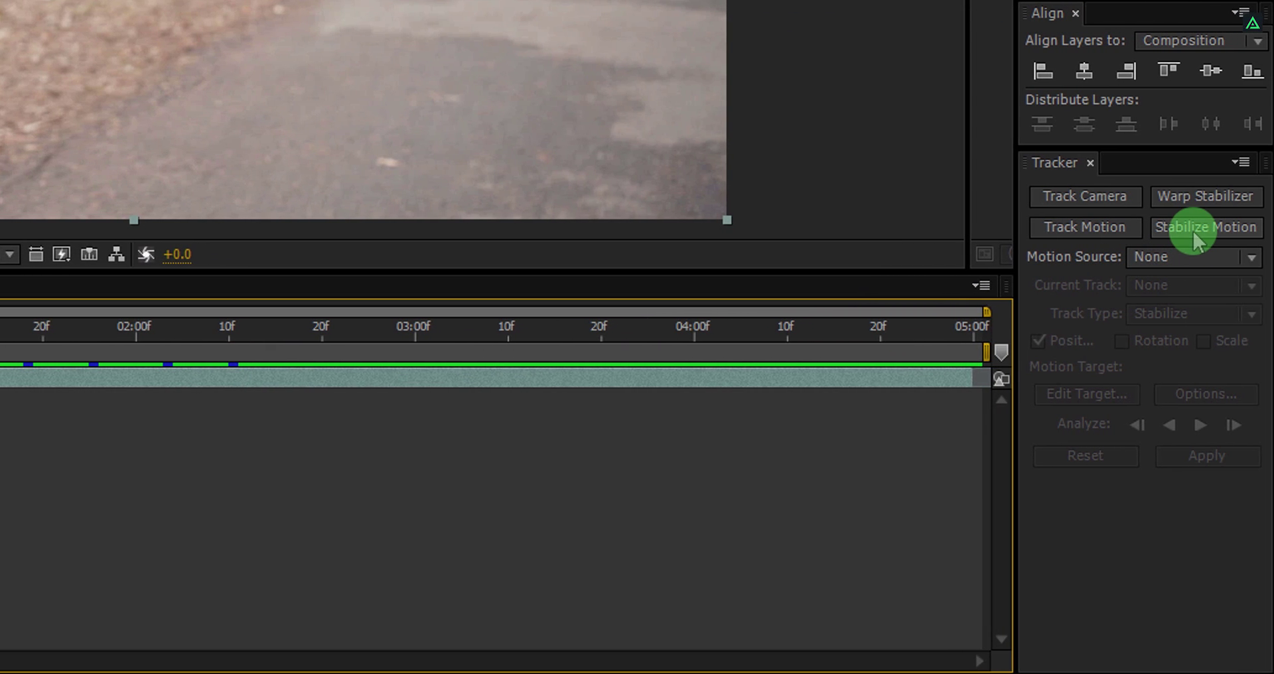
click(1194, 232)
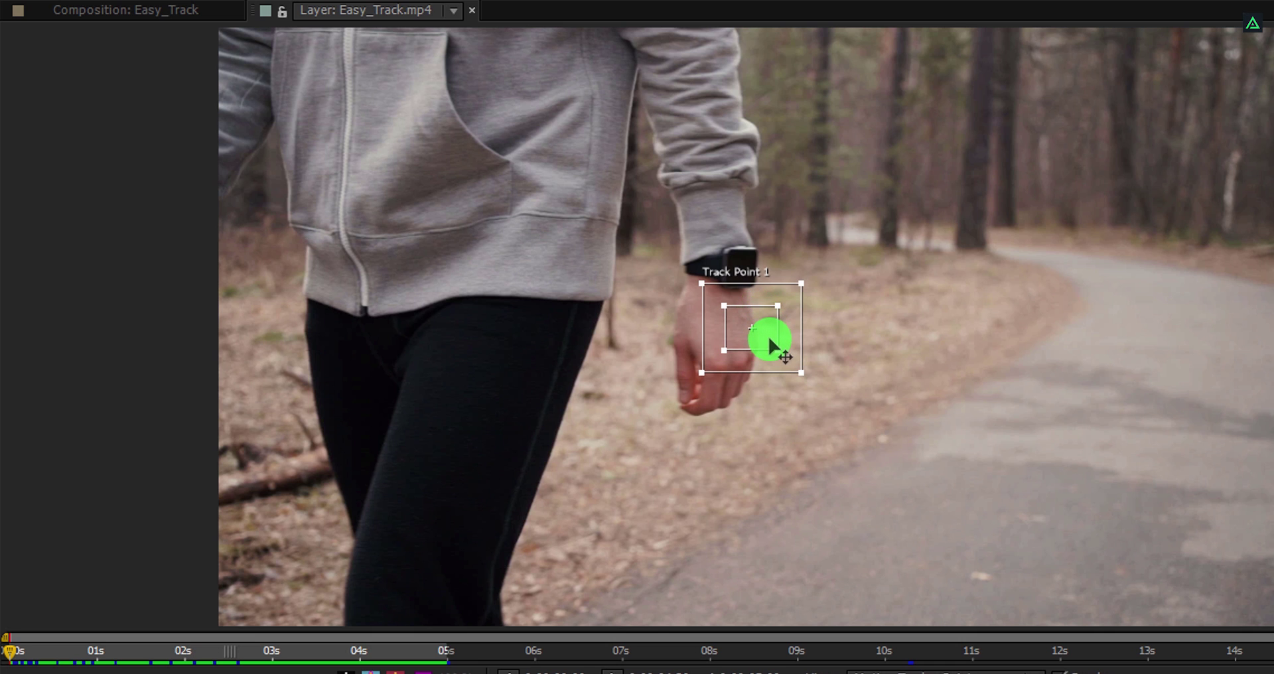
Move Track Point 1 onto the walker's wrist watch
drag(775, 364, 770, 288)
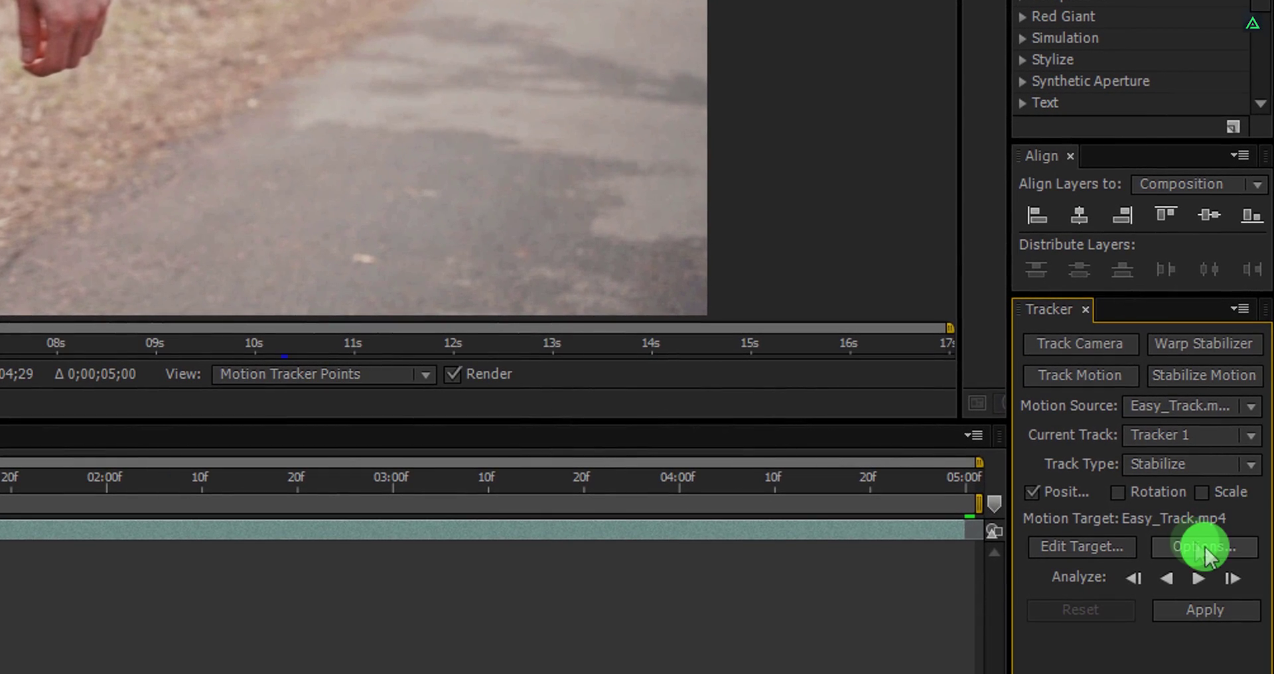
Set Tracker 1's tracking channel to Luminance in its options
click(1205, 547)
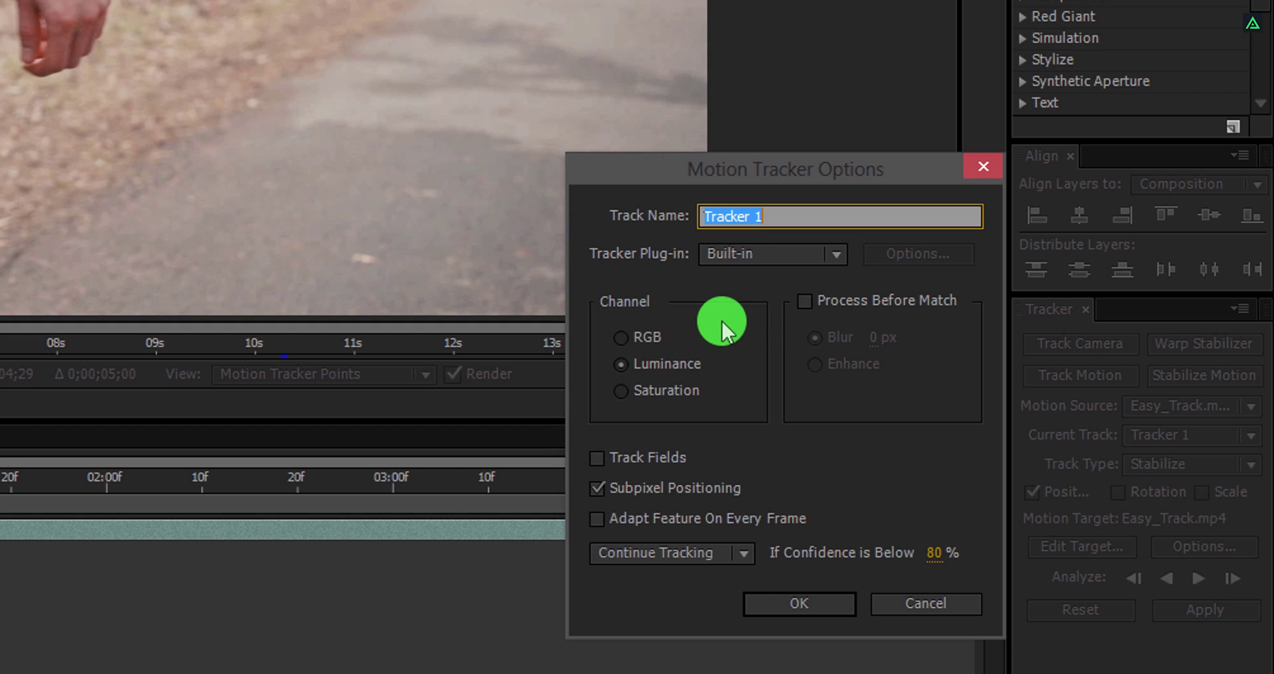
click(654, 364)
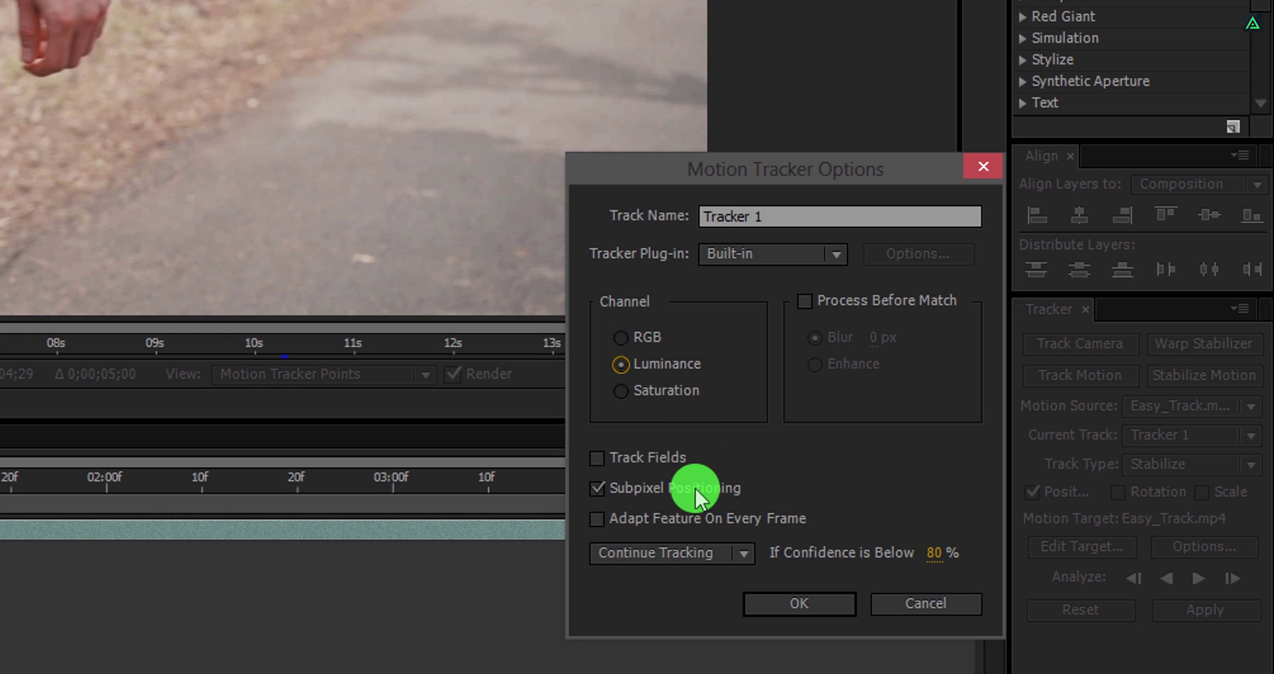
click(777, 602)
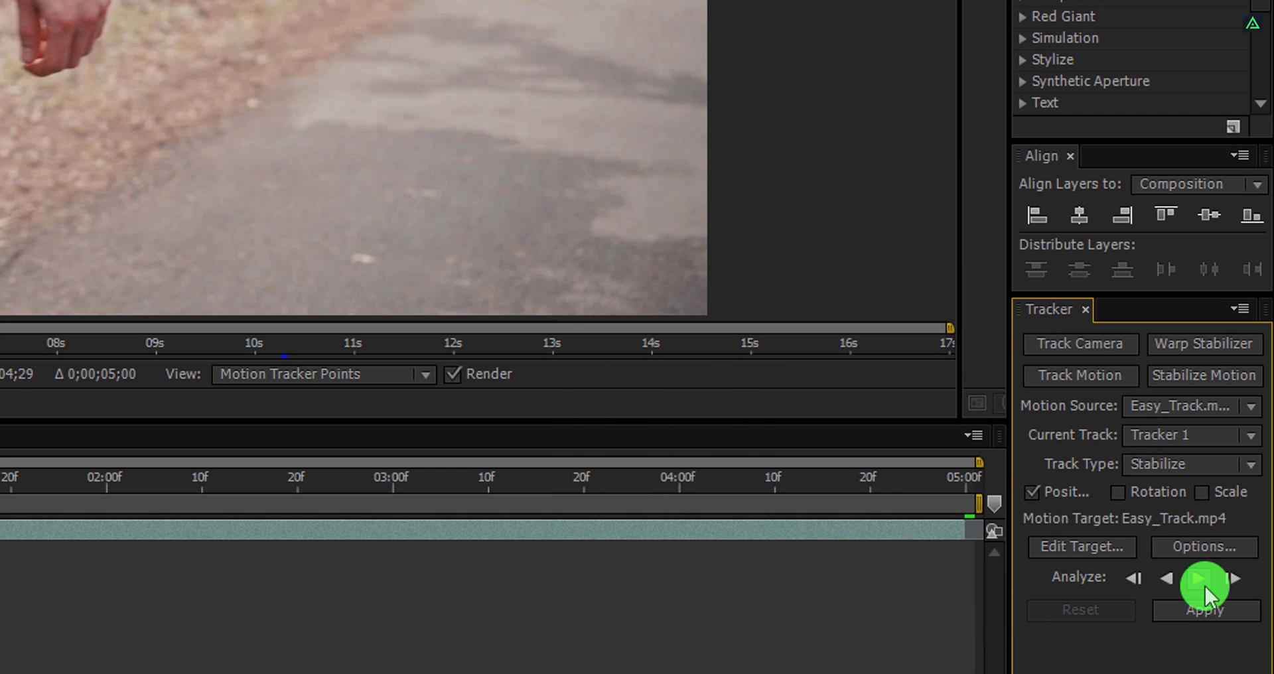
Analyze the watch forward through the clip, then step back to check the track
click(1202, 583)
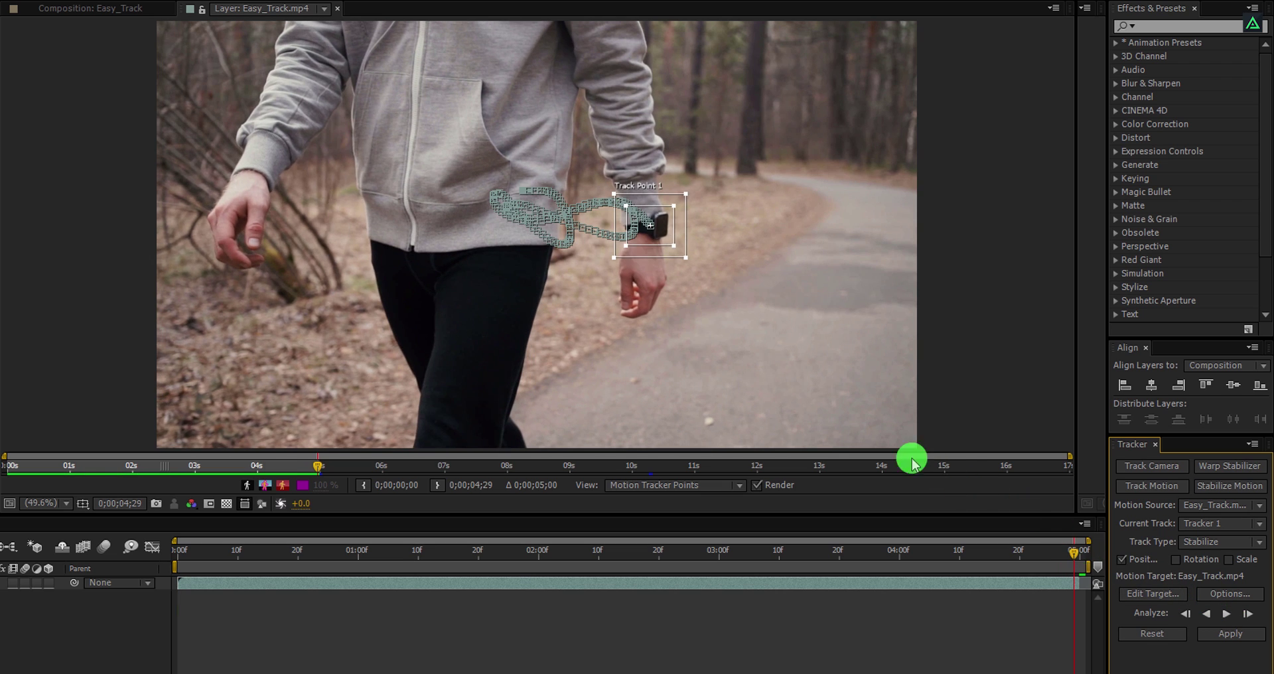
mouse_move(1072, 551)
mouse_down()
mouse_move(937, 560)
mouse_move(1080, 558)
mouse_up()
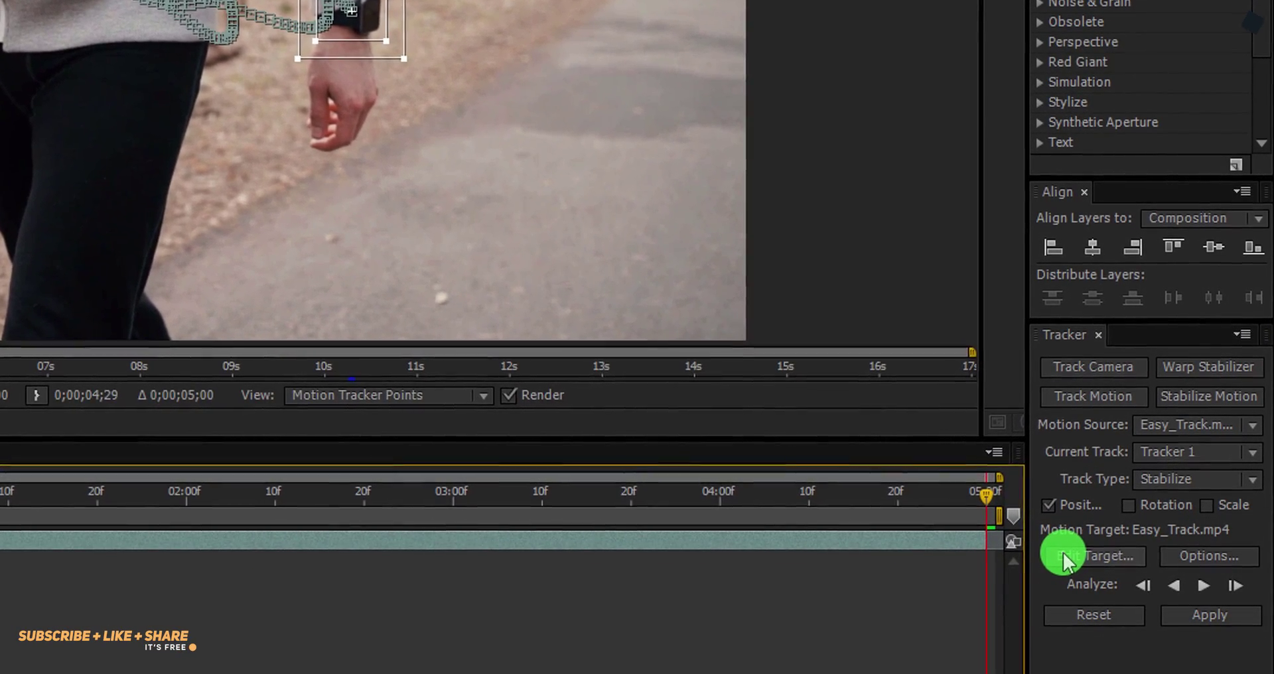
Set Easy_Track.mp4 as Tracker 1's motion target
click(1066, 556)
click(846, 403)
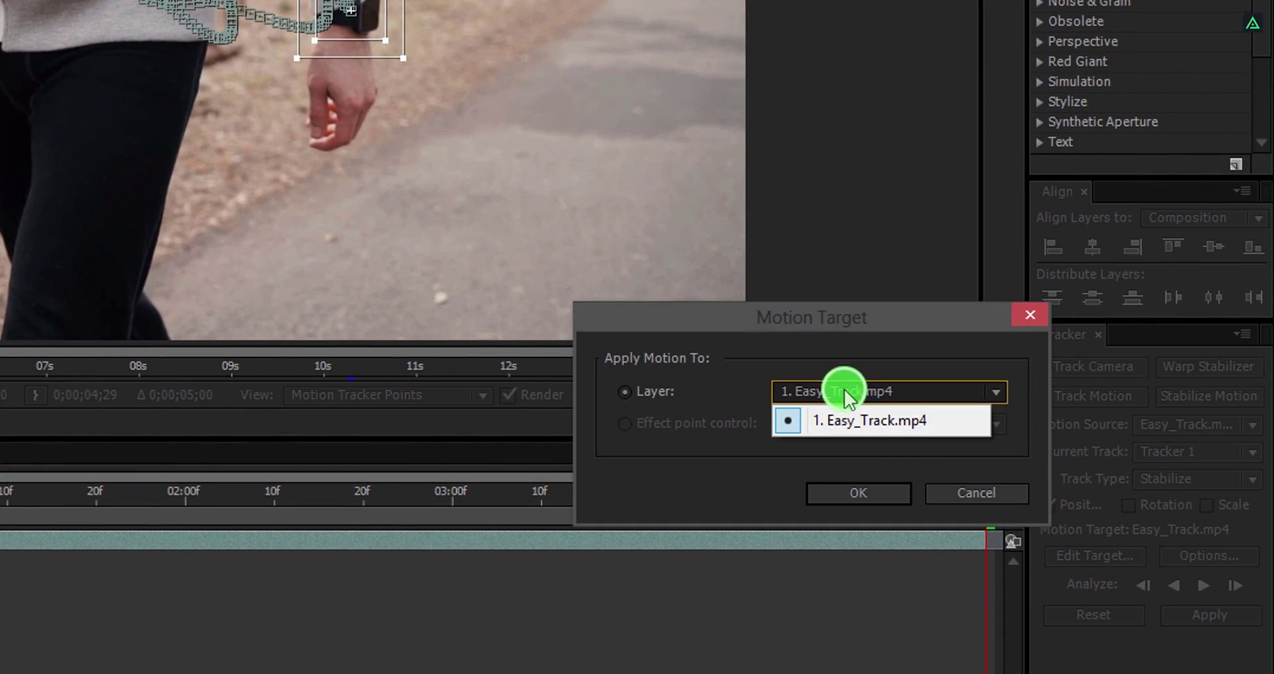
click(854, 425)
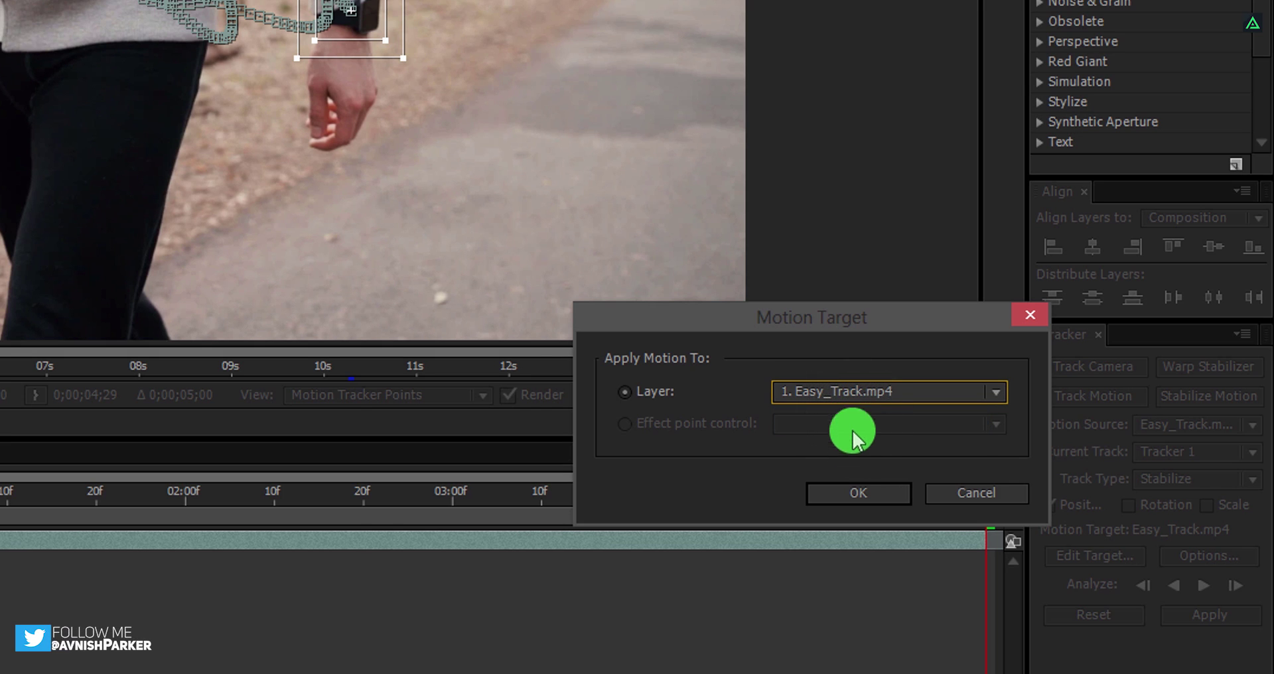
click(851, 497)
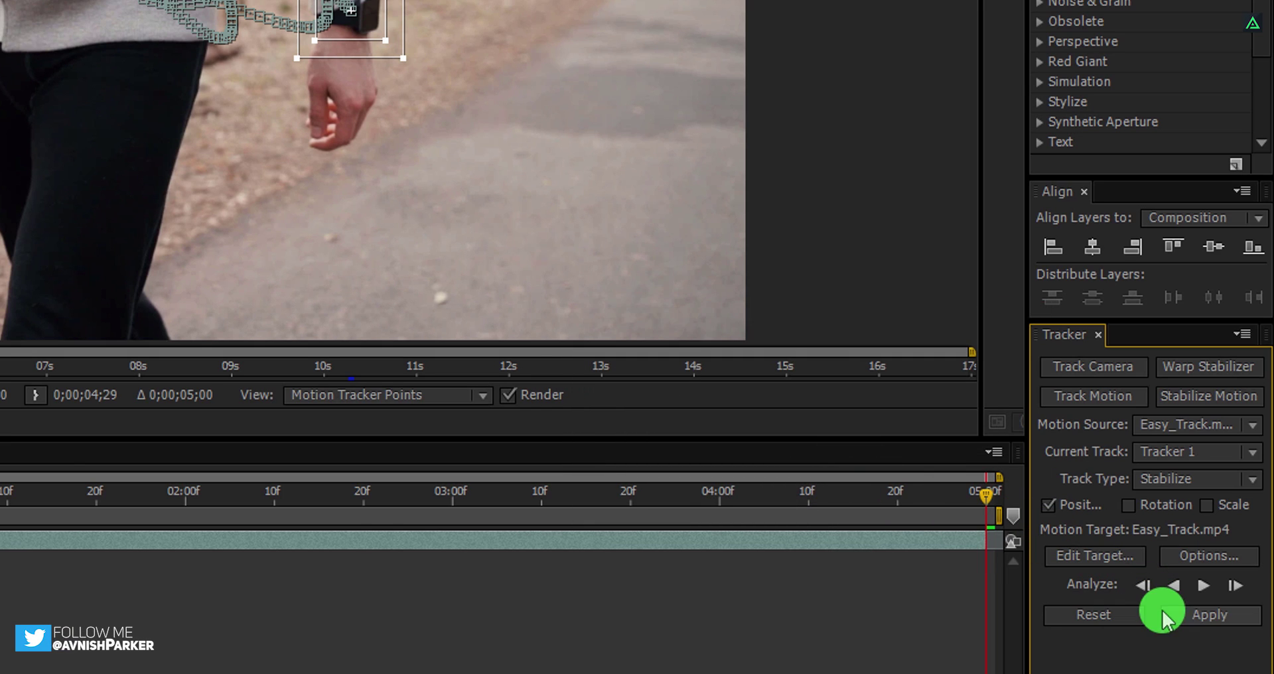
Apply the stabilization to Easy_Track.mp4 in both X and Y
click(1180, 616)
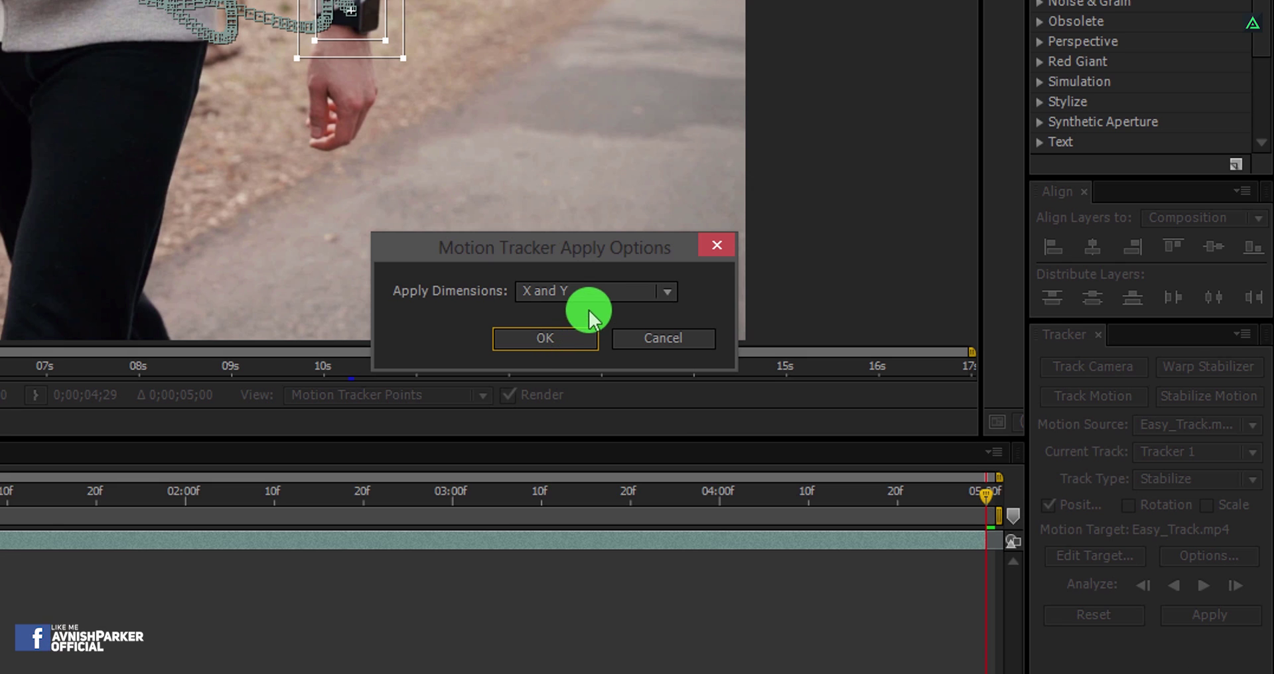
click(591, 310)
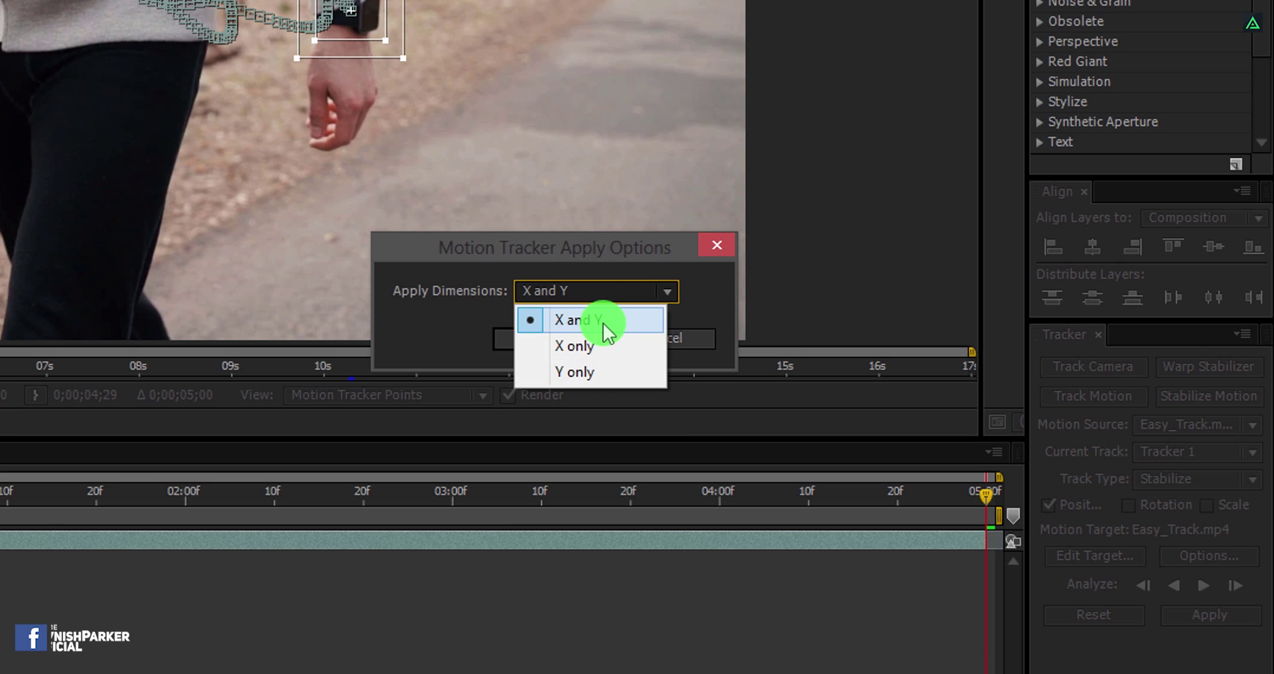
click(605, 322)
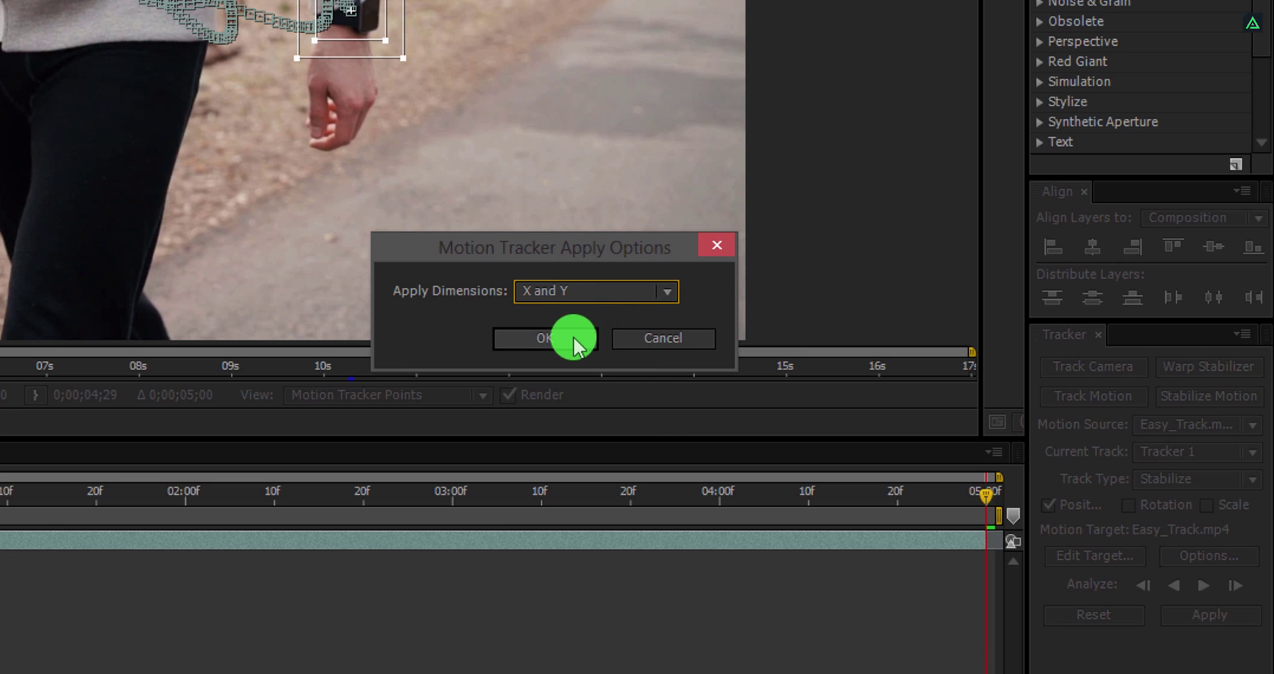
click(573, 337)
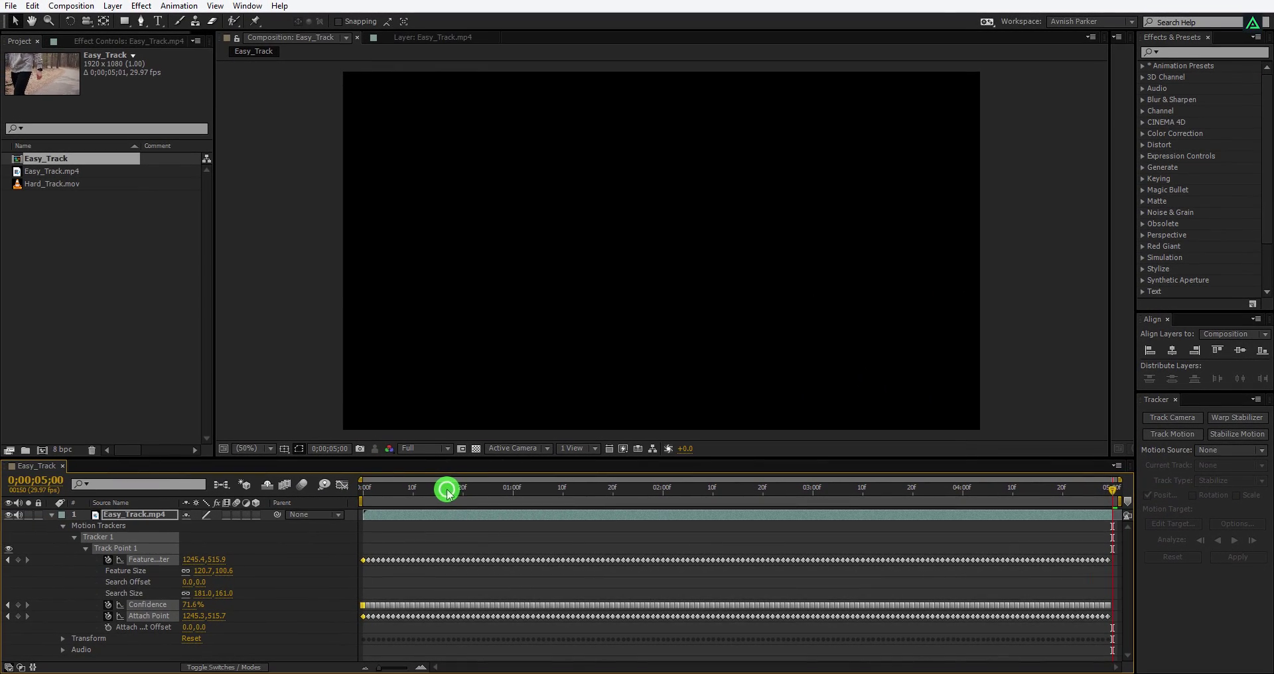
Scrub through the stabilized clip, then show the layer's keyframed properties with U
drag(448, 492, 1027, 515)
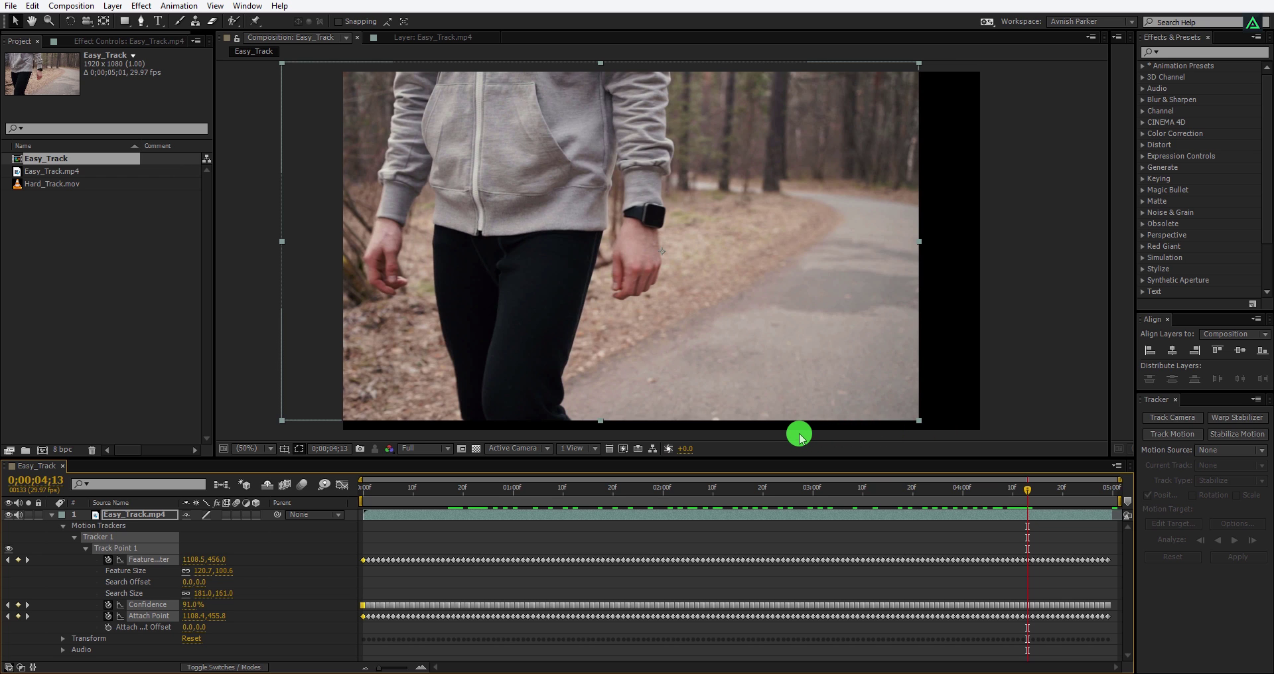
drag(802, 492, 479, 500)
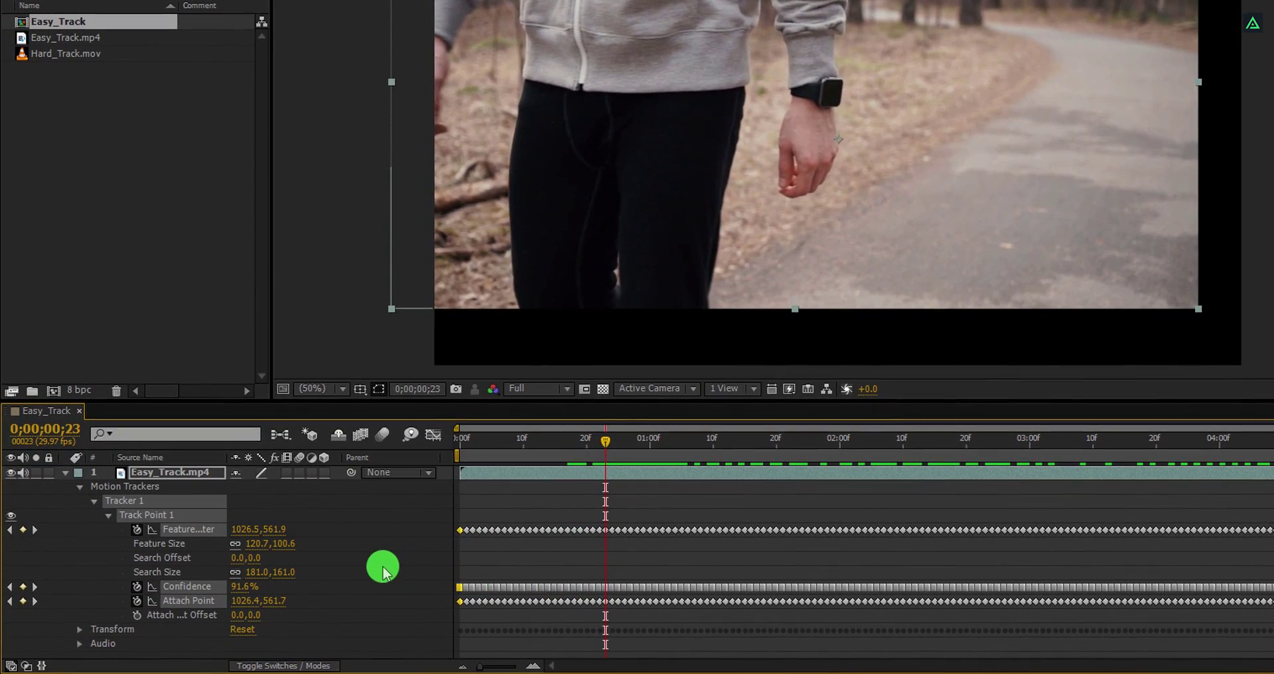
key(u)
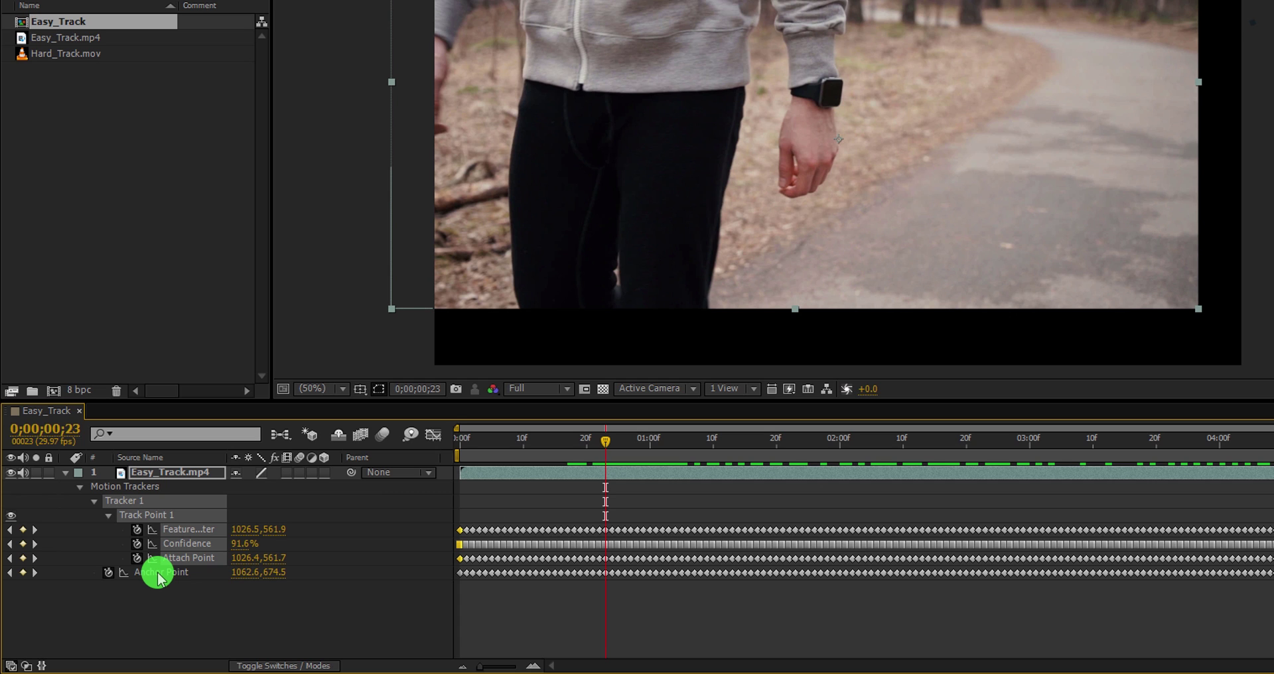
Scale the Easy_Track layer up to 136% and shift it down-right to cover the edges
key(s)
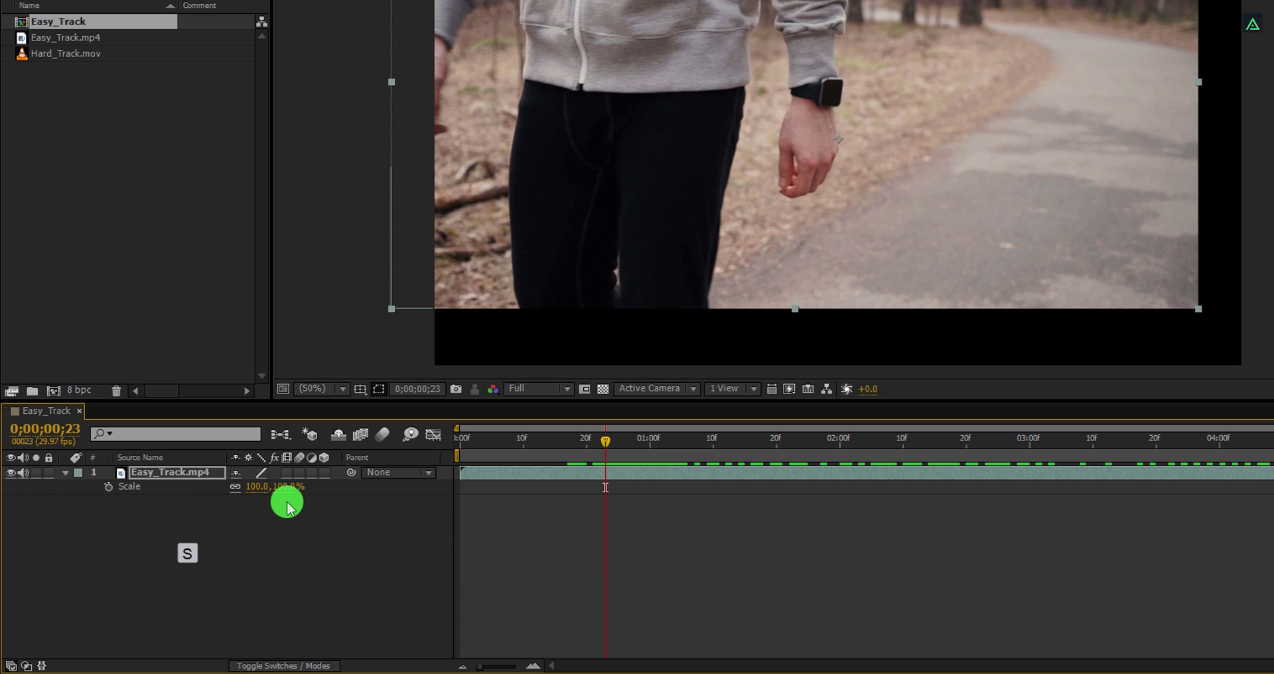
drag(287, 504, 308, 495)
drag(250, 589, 272, 580)
drag(920, 156, 948, 202)
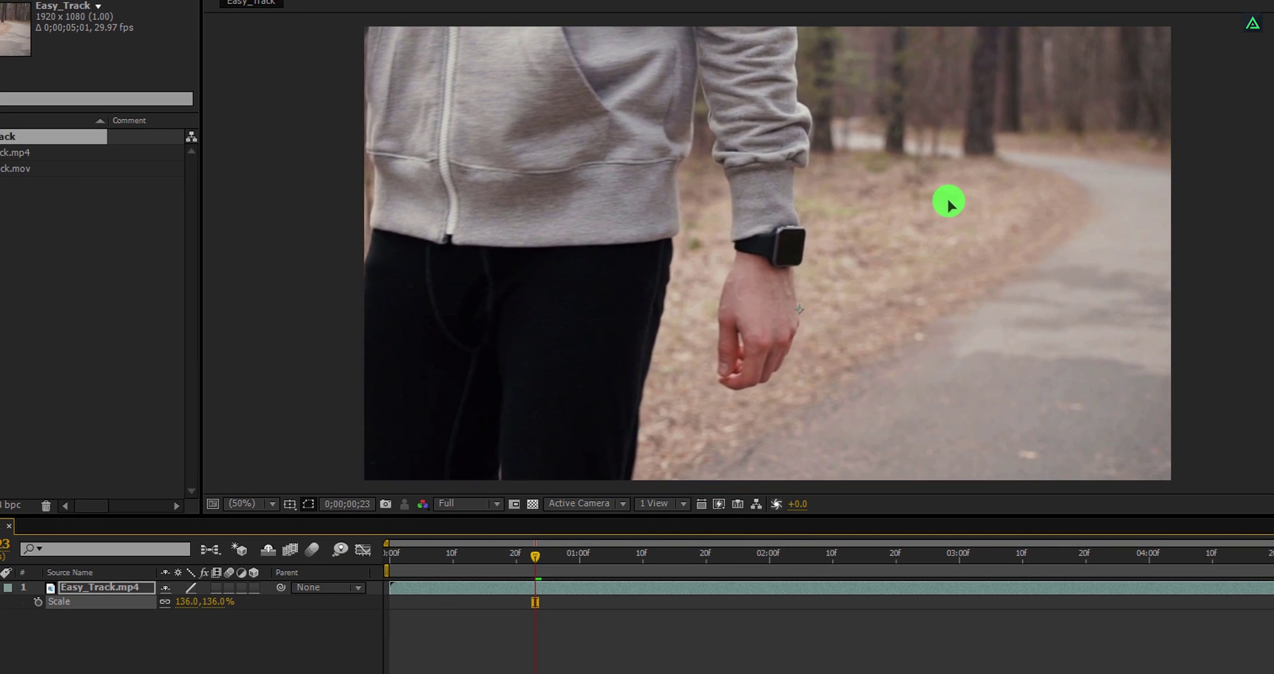
Go back to the clip's start and preview the stabilized Easy_Track footage with NumPad 0
scroll(890, 272, down, 2)
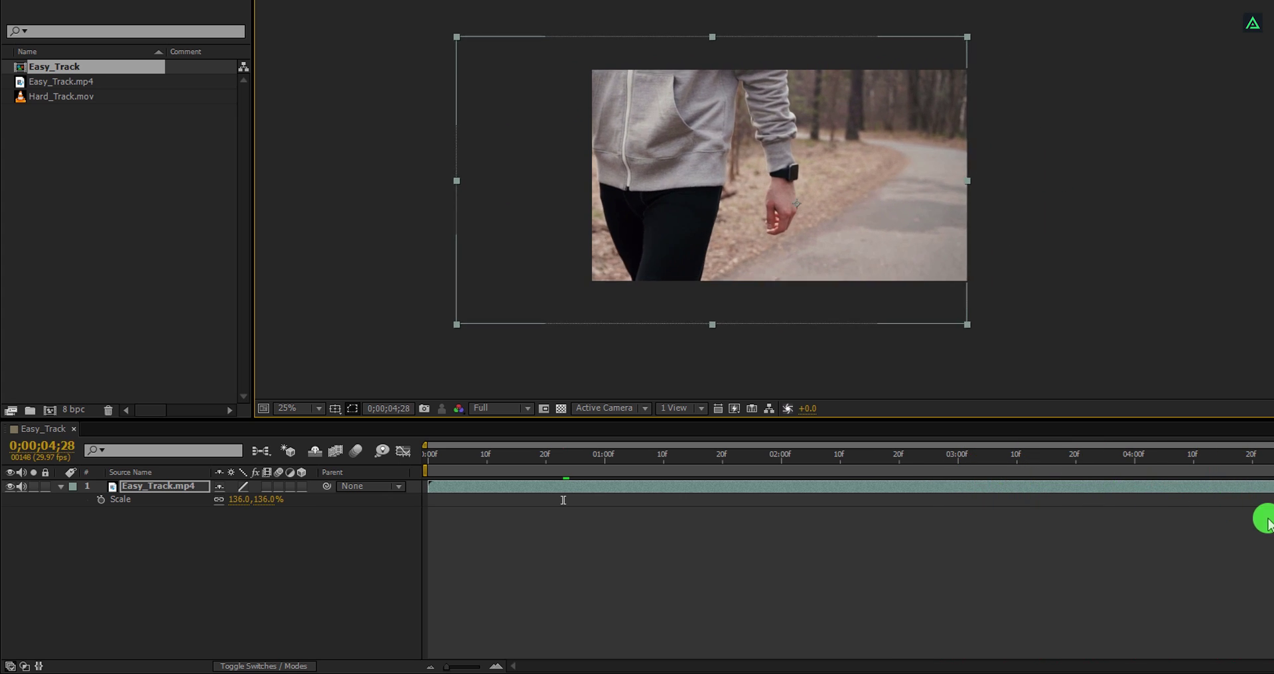
click(431, 473)
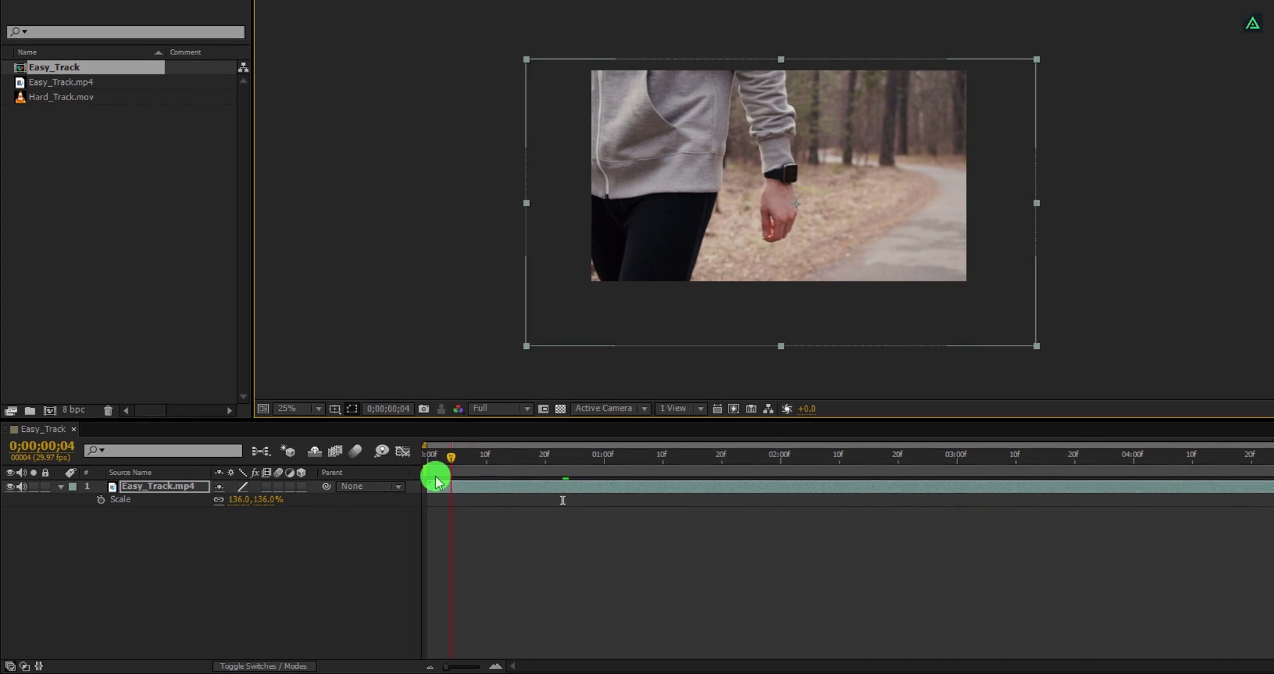
scroll(705, 275, up, 2)
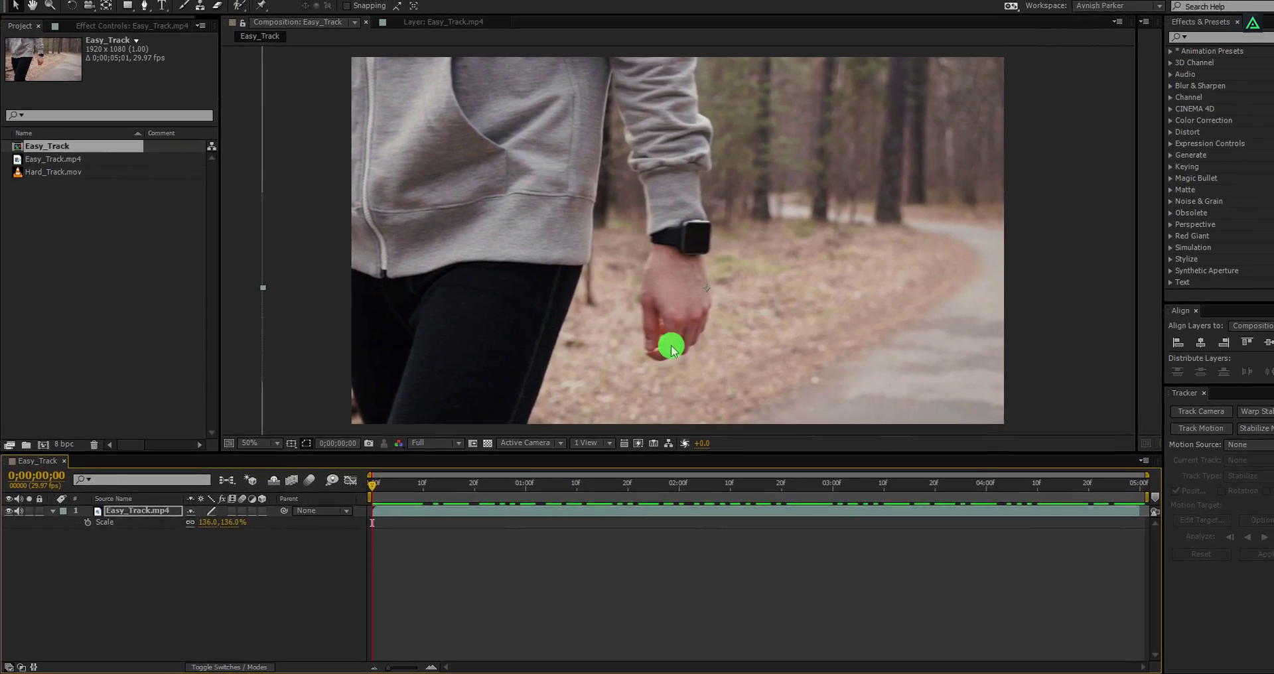
key(KP_0)
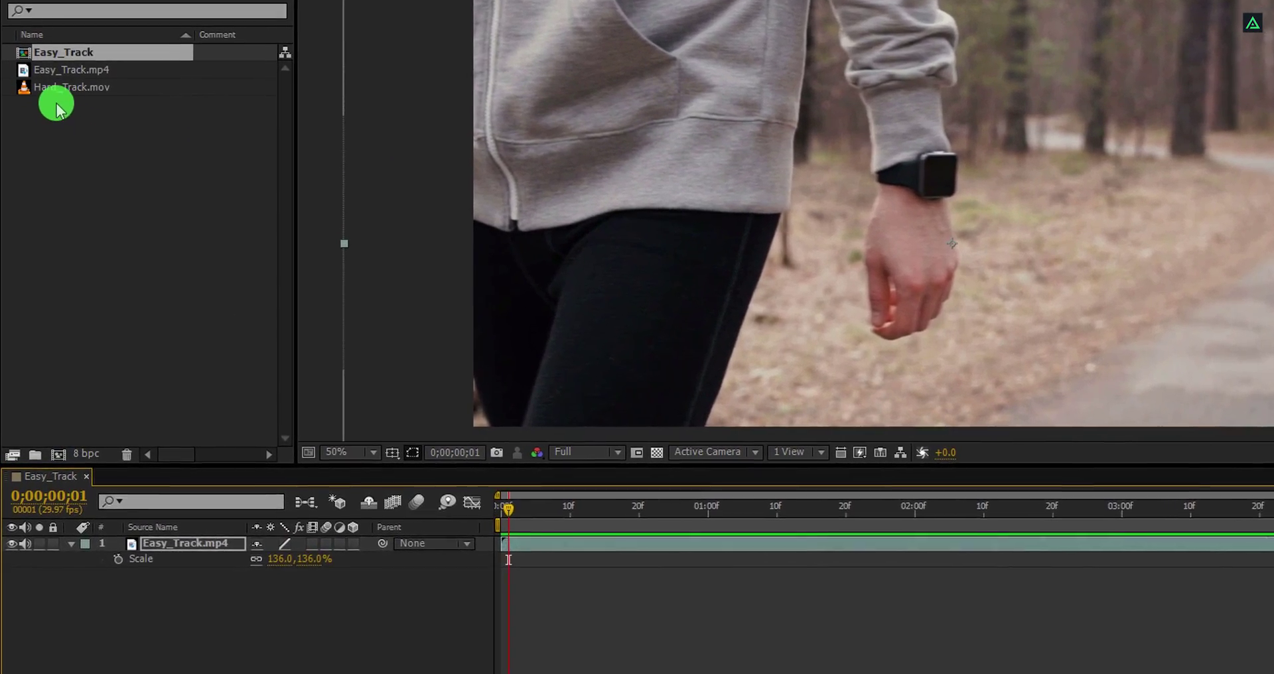
Create a new composition from the Hard_Track.mov footage
click(46, 165)
drag(63, 76, 59, 415)
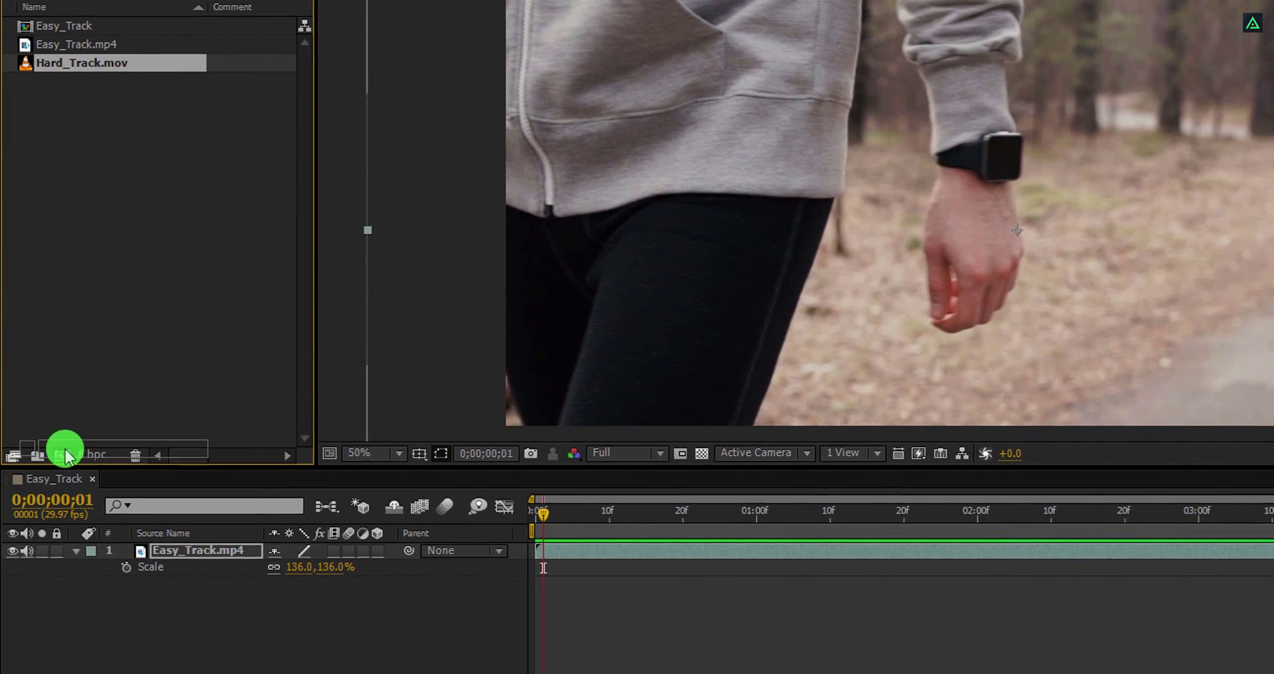
drag(65, 456, 65, 456)
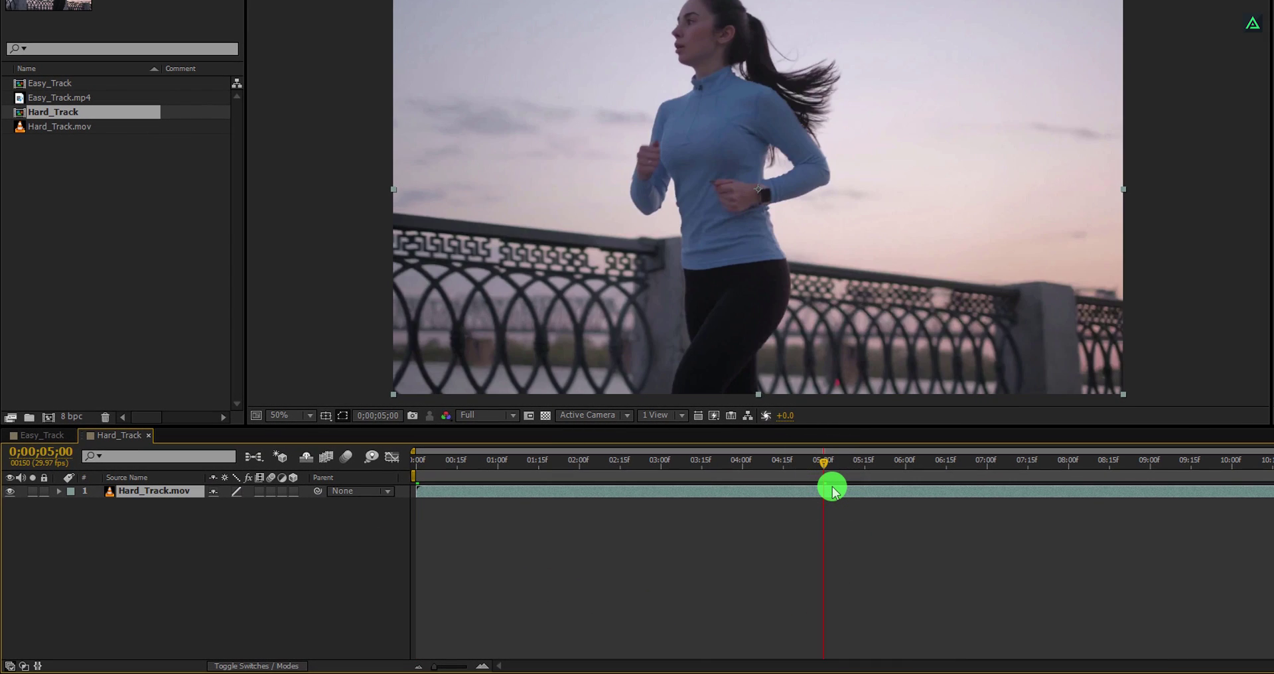
Split the layer at 5:00, delete the second half, and trim the comp to the work area
key(ctrl+shift+d)
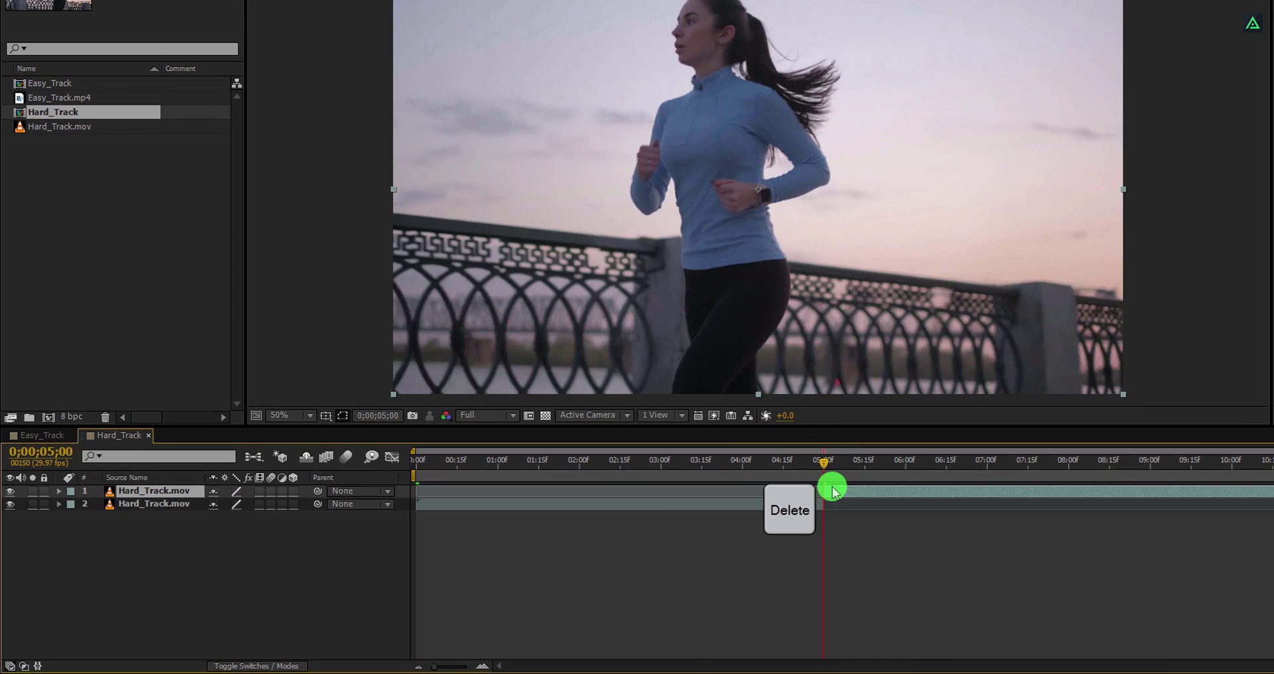
key(Delete)
key(n)
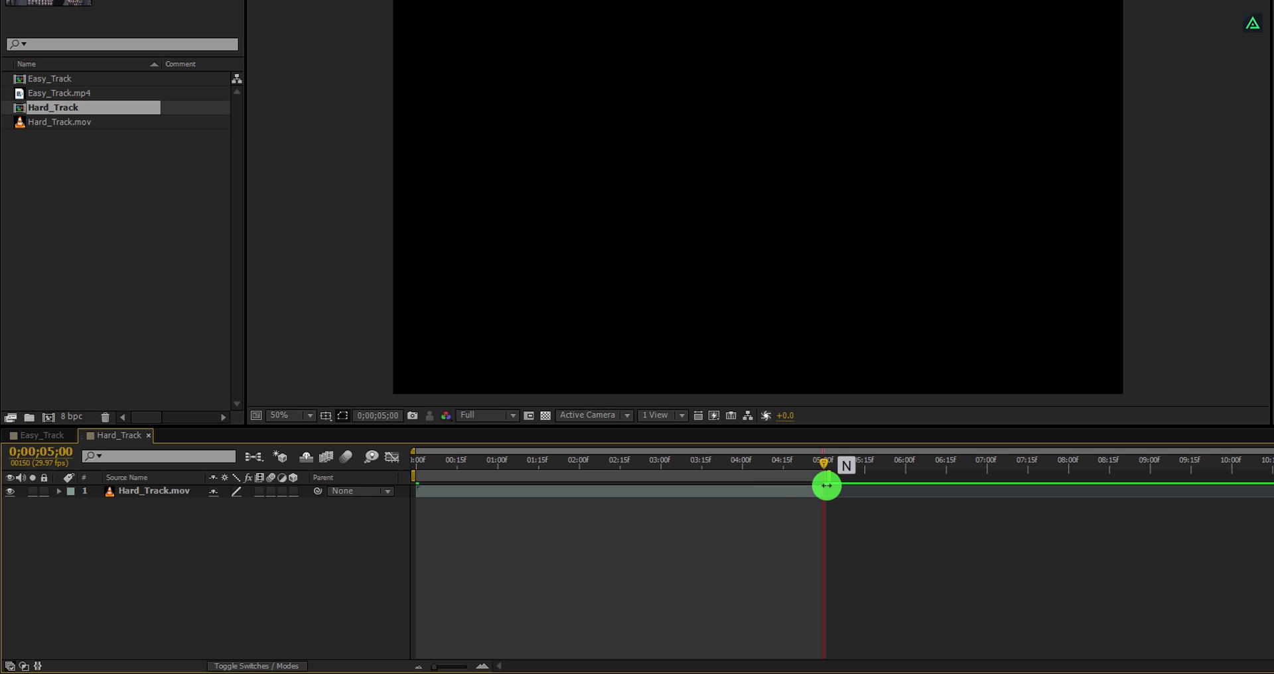
right_click(799, 480)
click(821, 520)
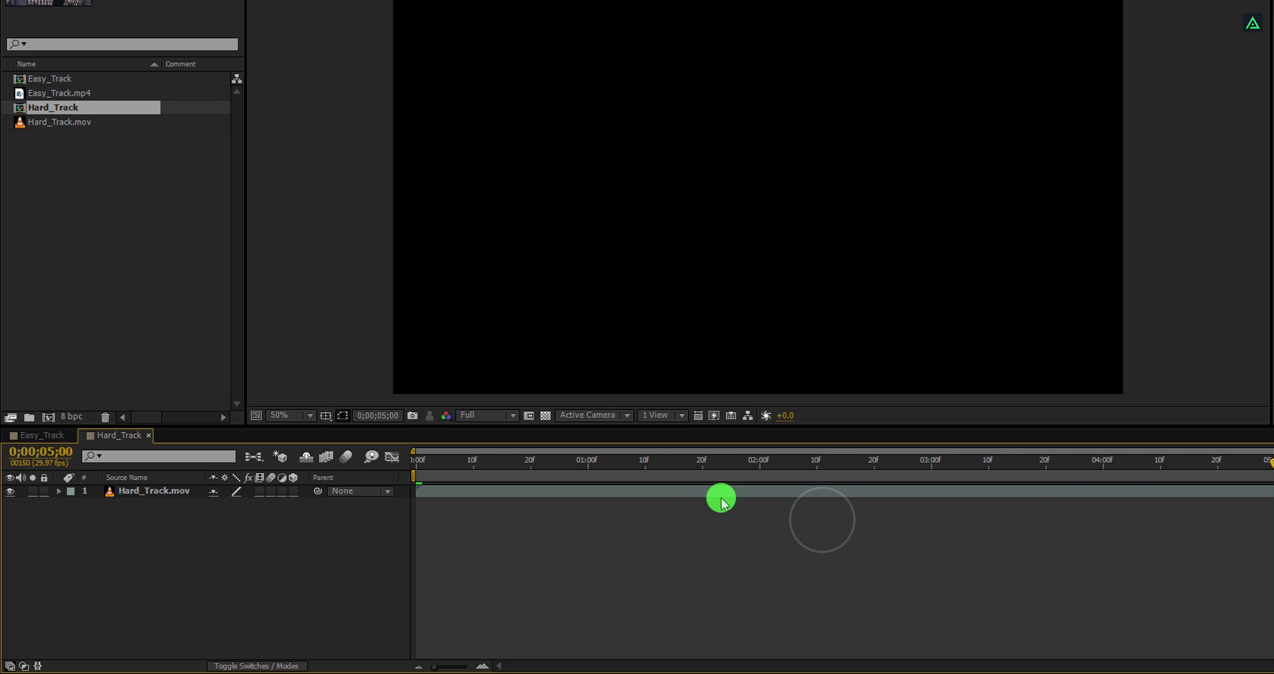
Preview the trimmed five-second runner clip from the start
mouse_move(412, 472)
mouse_down()
mouse_move(418, 460)
mouse_move(460, 472)
mouse_move(411, 479)
mouse_up()
key(space)
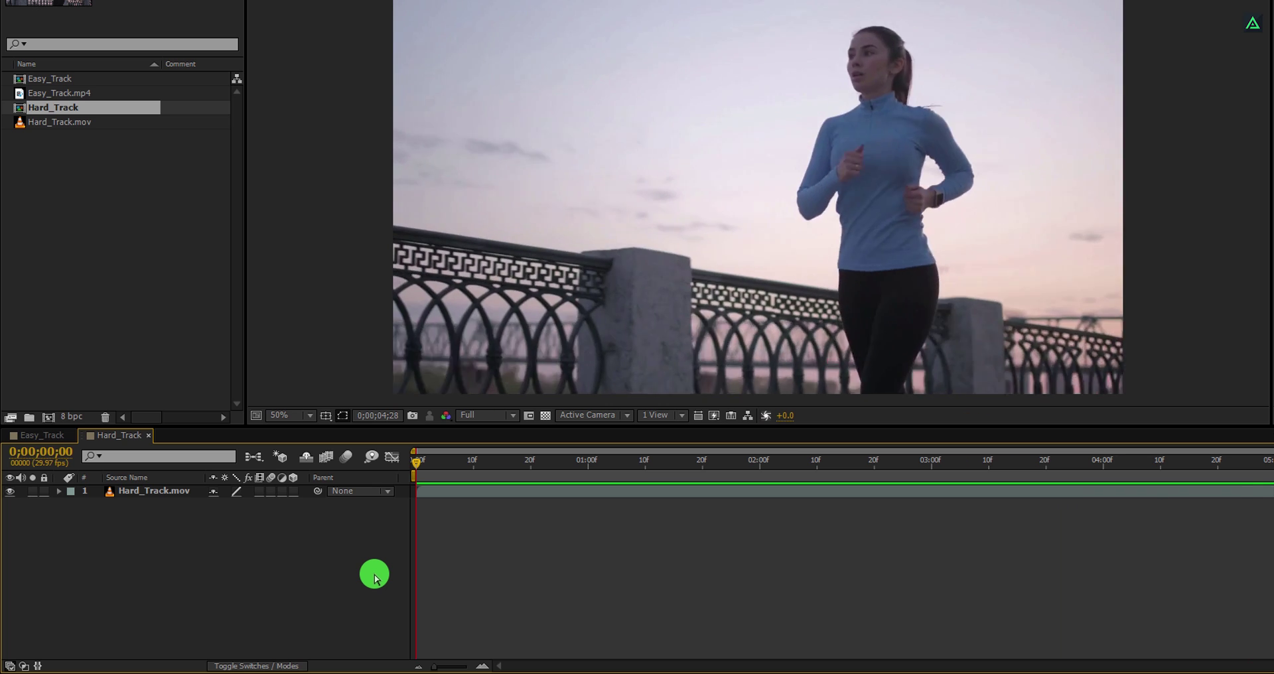
key(space)
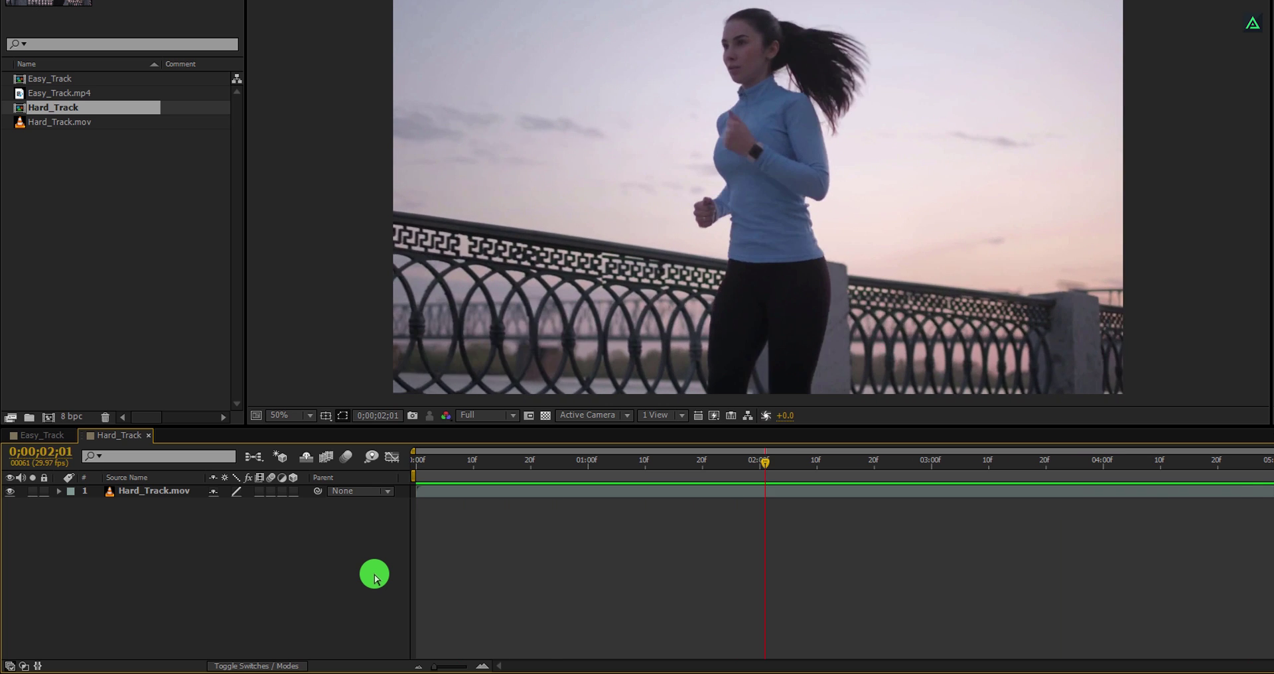
Add a Stabilize Motion tracker to Hard_Track.mov and place Track Point 1 on the runner's watch
click(423, 461)
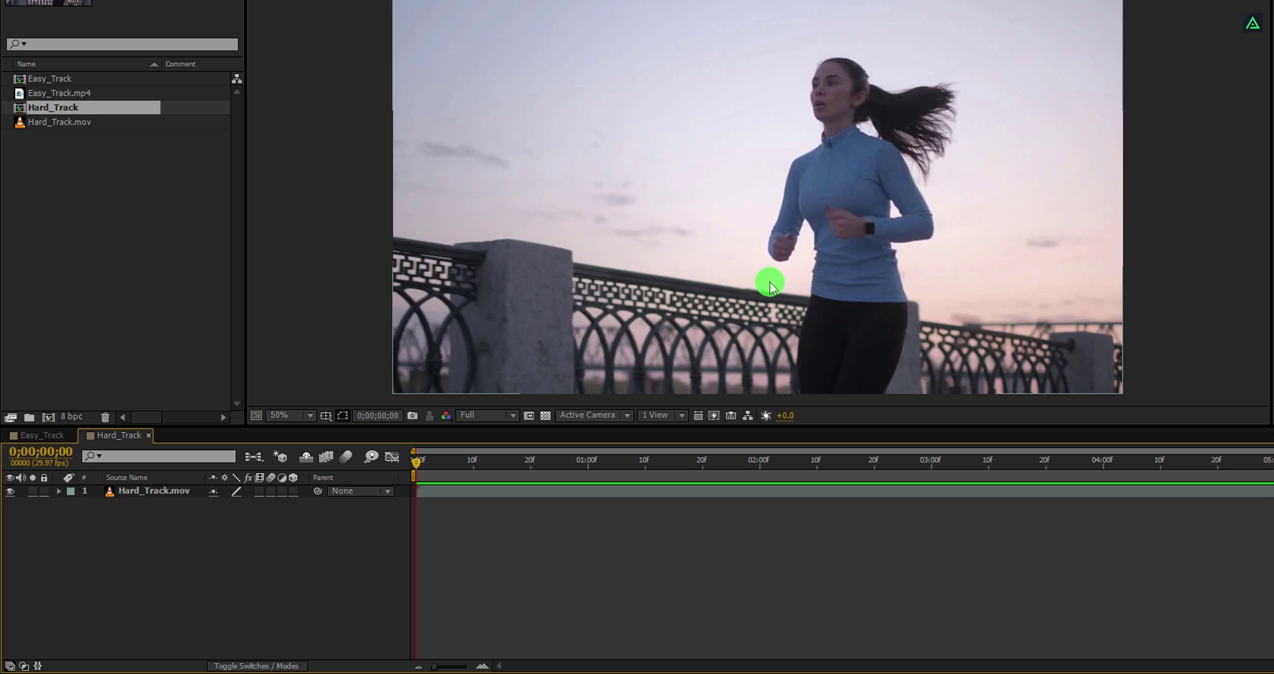
click(166, 491)
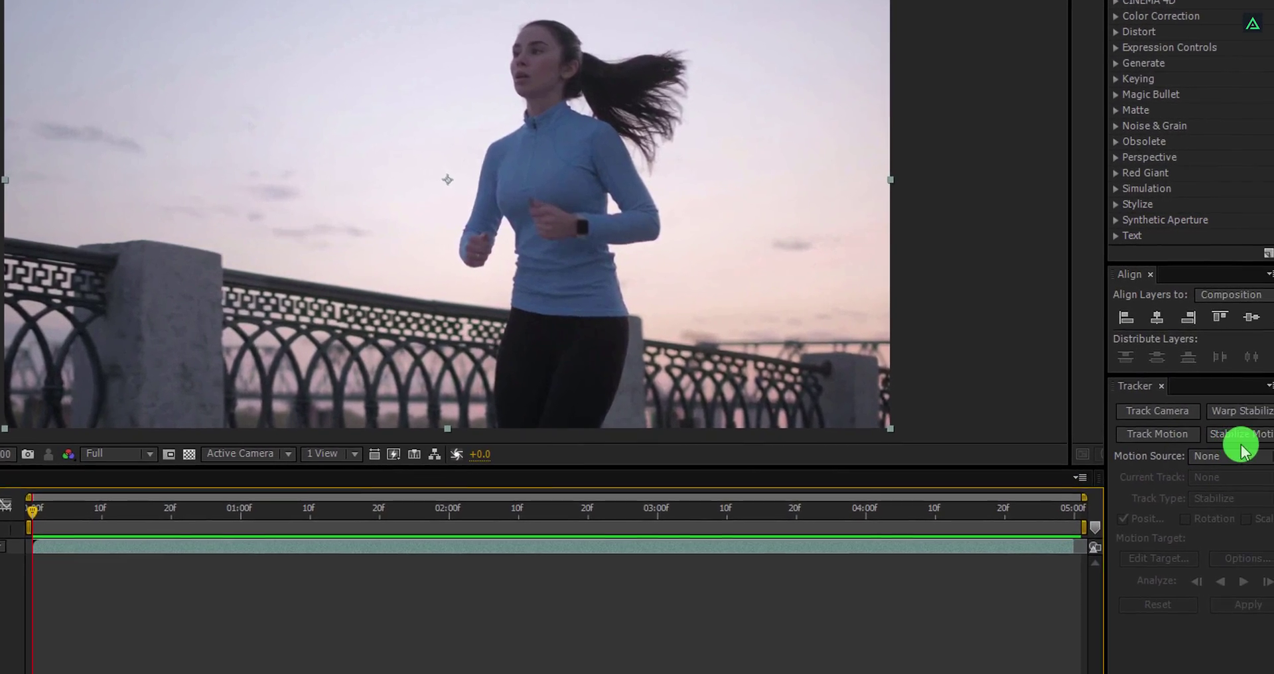
click(1240, 441)
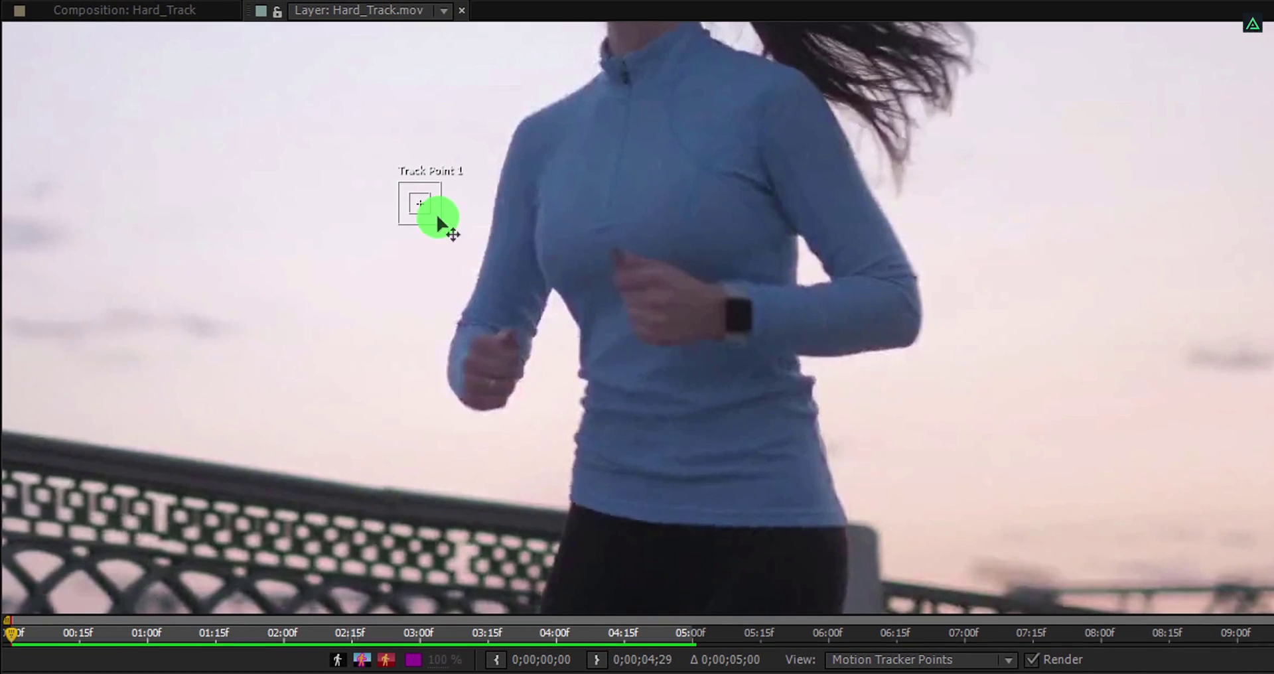
drag(438, 219, 755, 329)
click(767, 323)
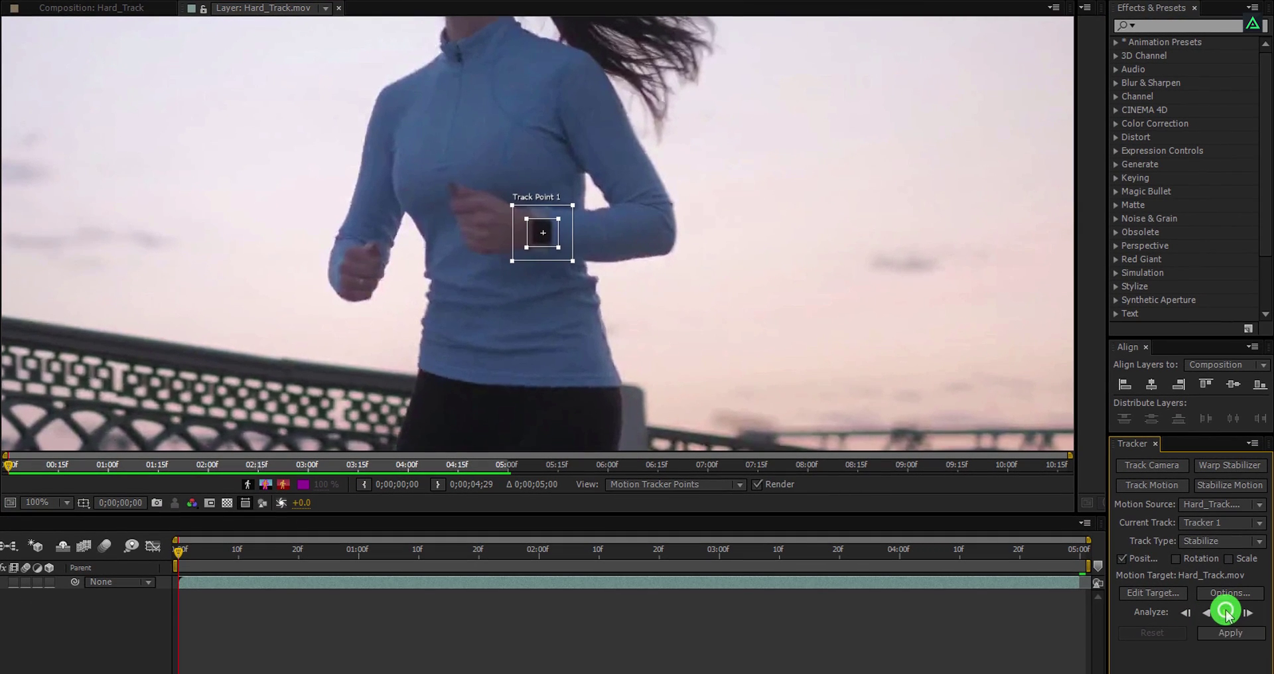
After a brief test analysis, return to frame one, enlarge the search region and re-center the point on the watch
click(1226, 614)
click(676, 464)
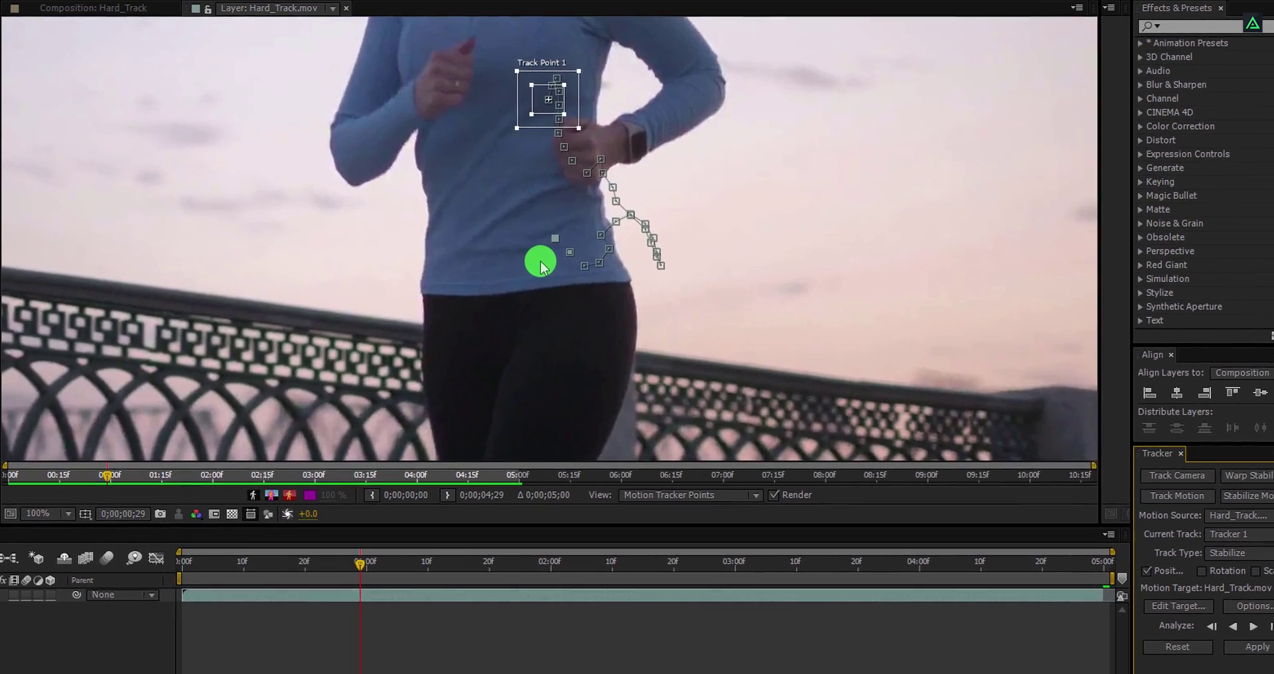
key(Home)
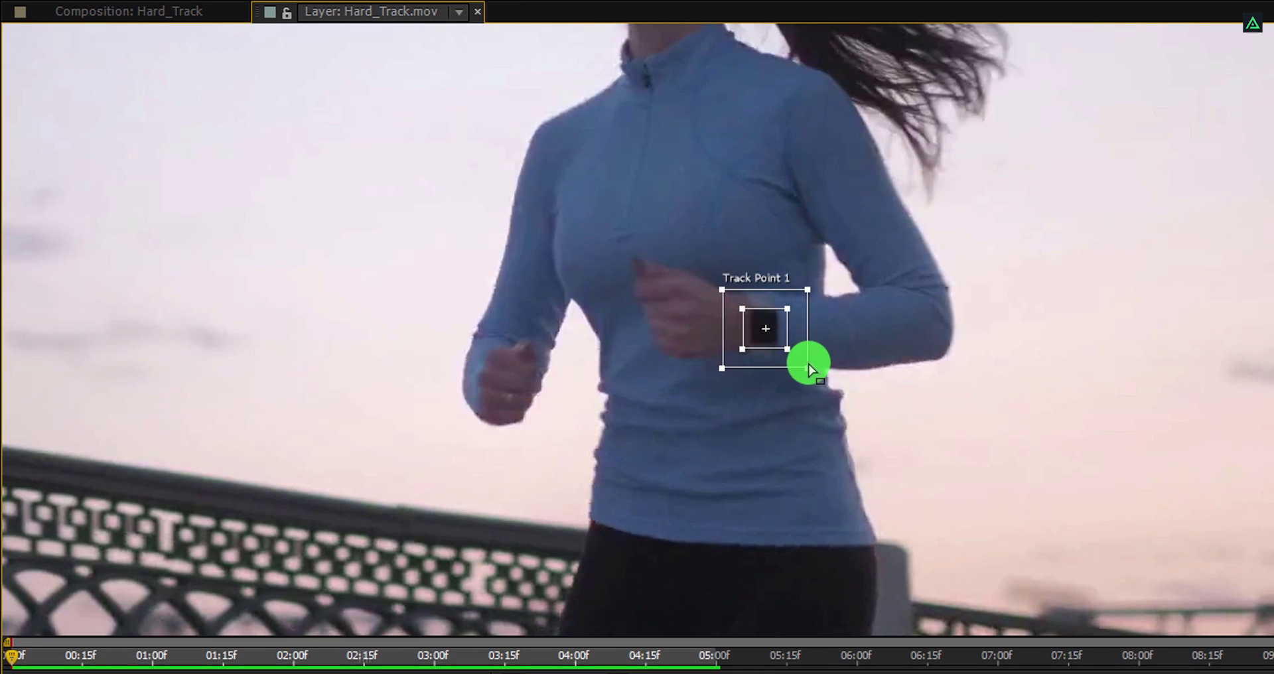
drag(814, 376, 899, 468)
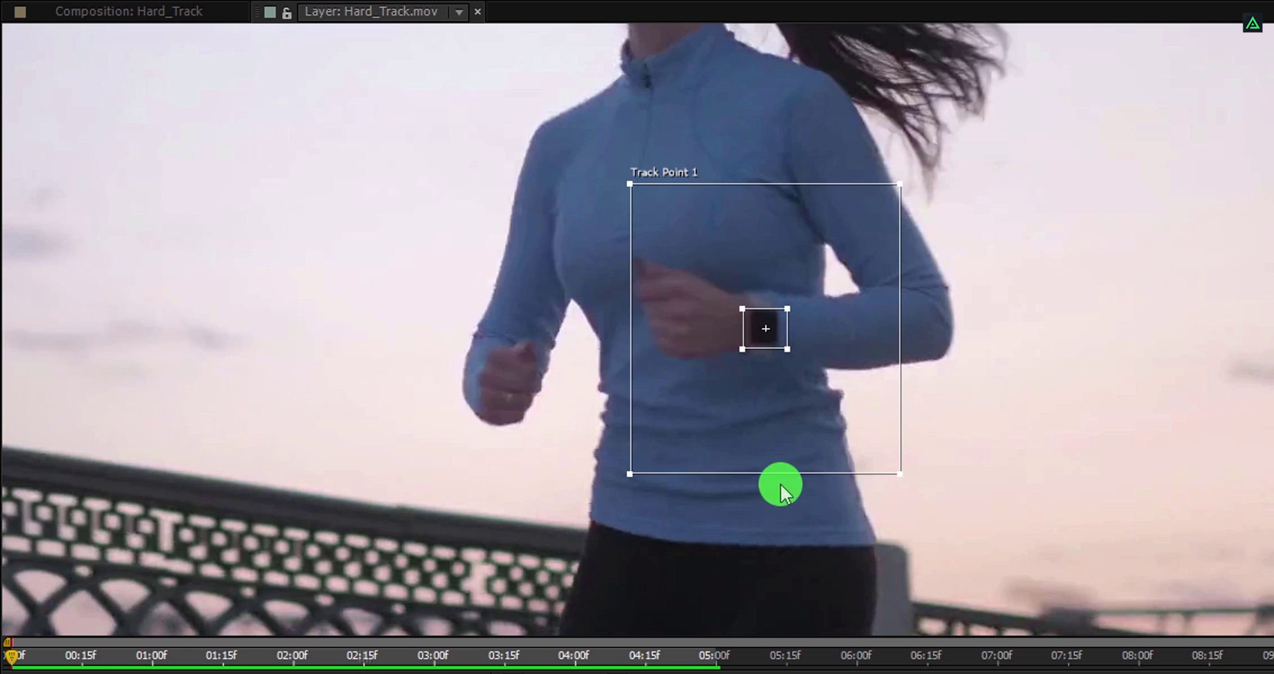
mouse_move(787, 345)
mouse_down()
mouse_move(788, 356)
mouse_move(803, 340)
mouse_up()
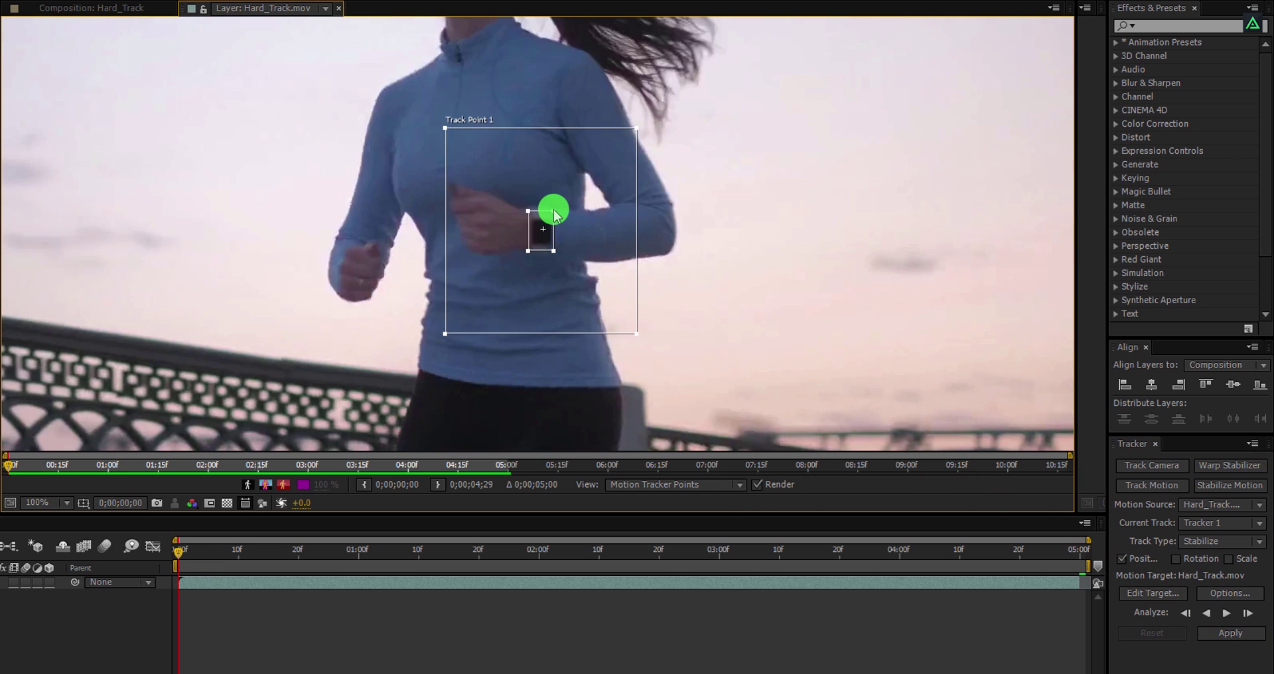
Align the feature box with the watch face, analyze forward, then scrub back to review the track
drag(555, 219, 583, 229)
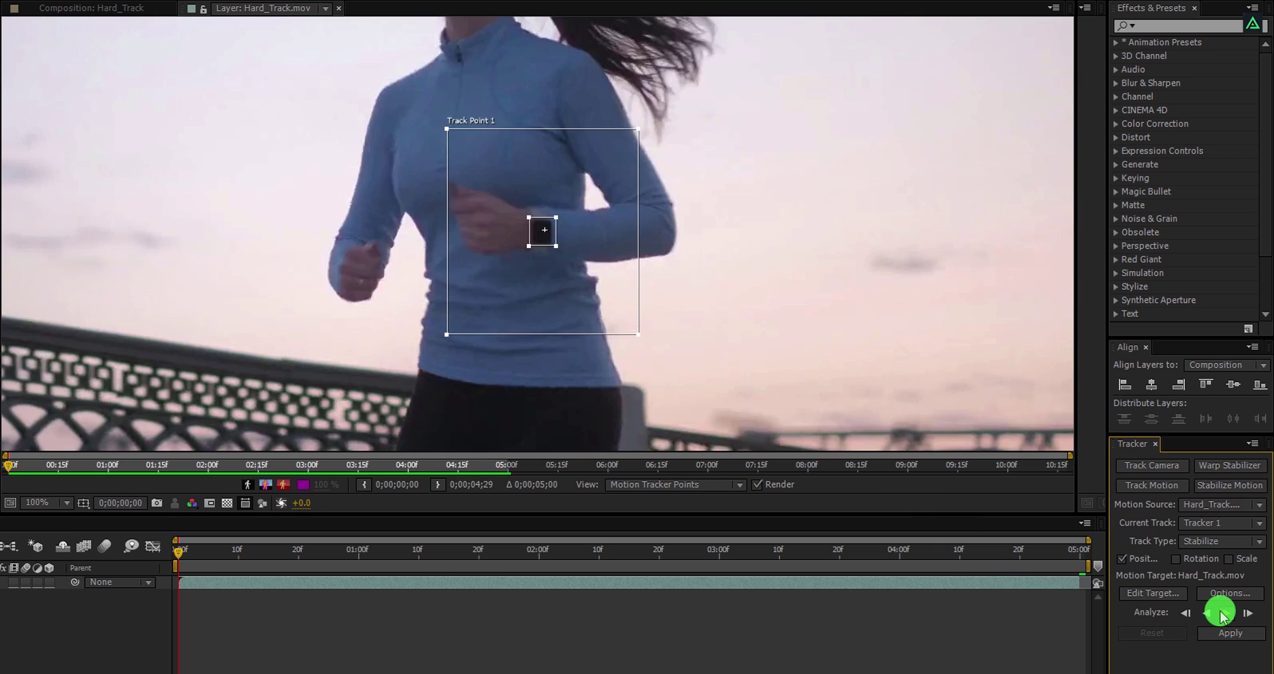
click(1225, 613)
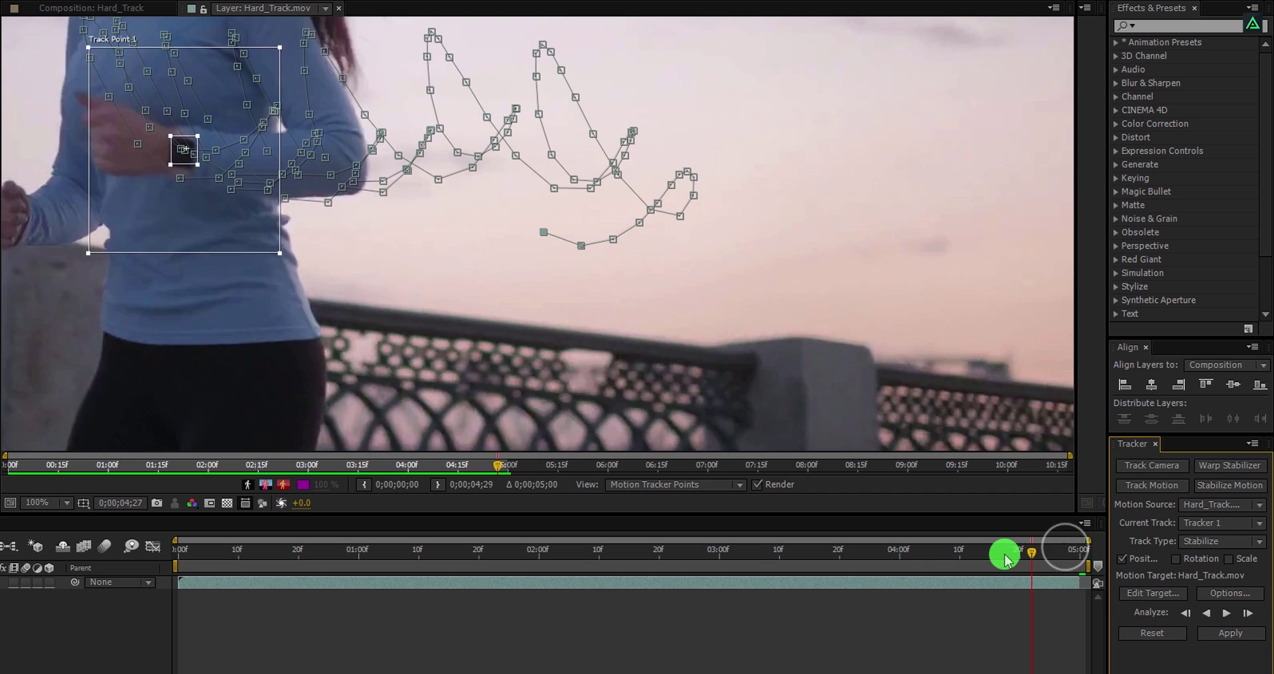
drag(984, 560, 823, 570)
drag(521, 574, 357, 573)
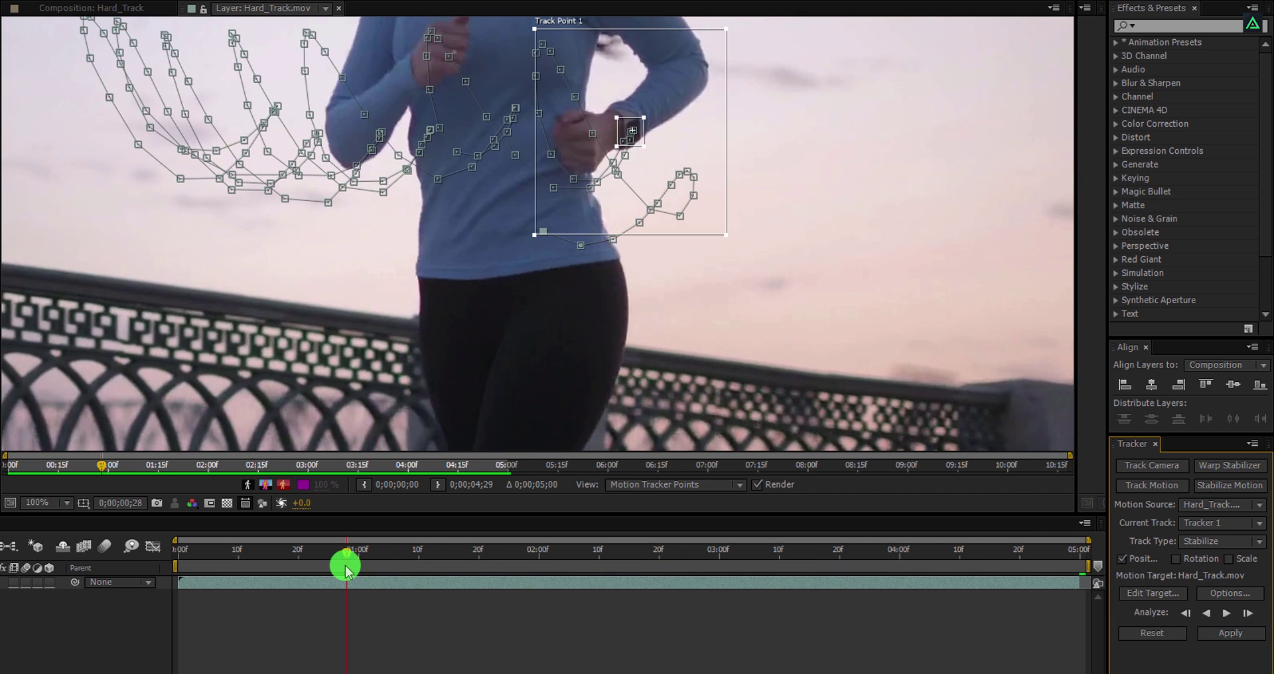
drag(345, 565, 398, 562)
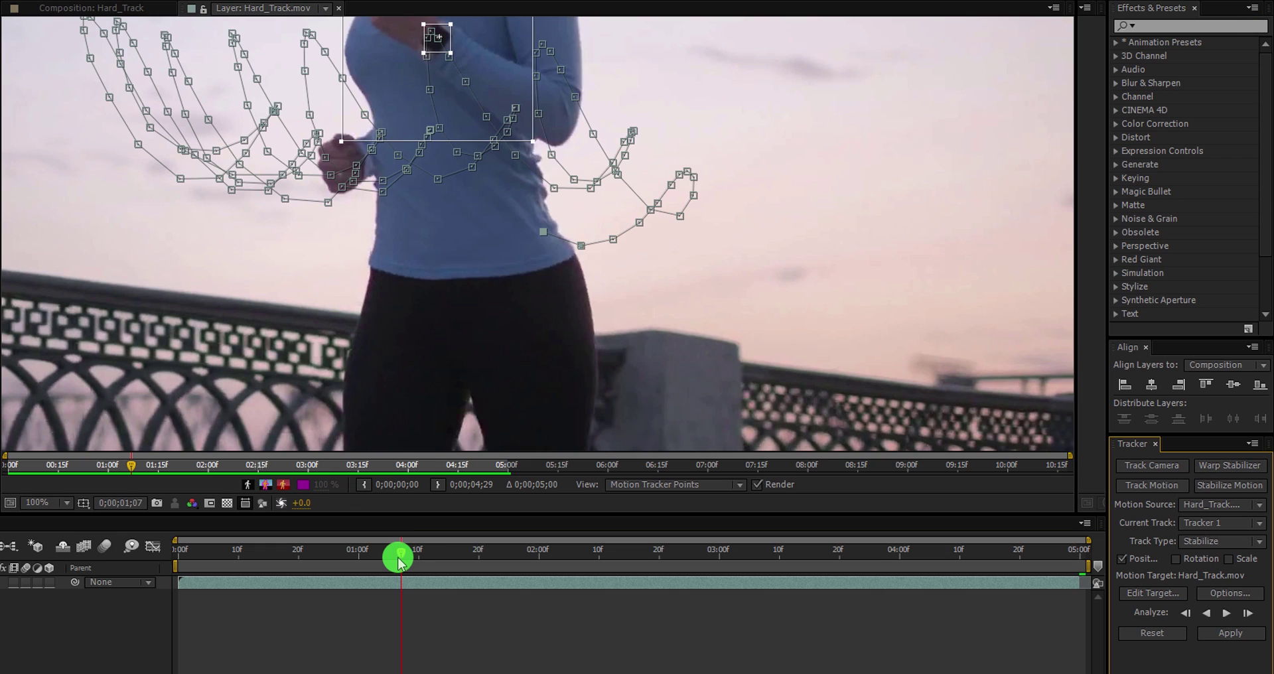
Refit the track point, target Hard_Track.mov, and apply the stabilization in X and Y
drag(505, 69, 503, 73)
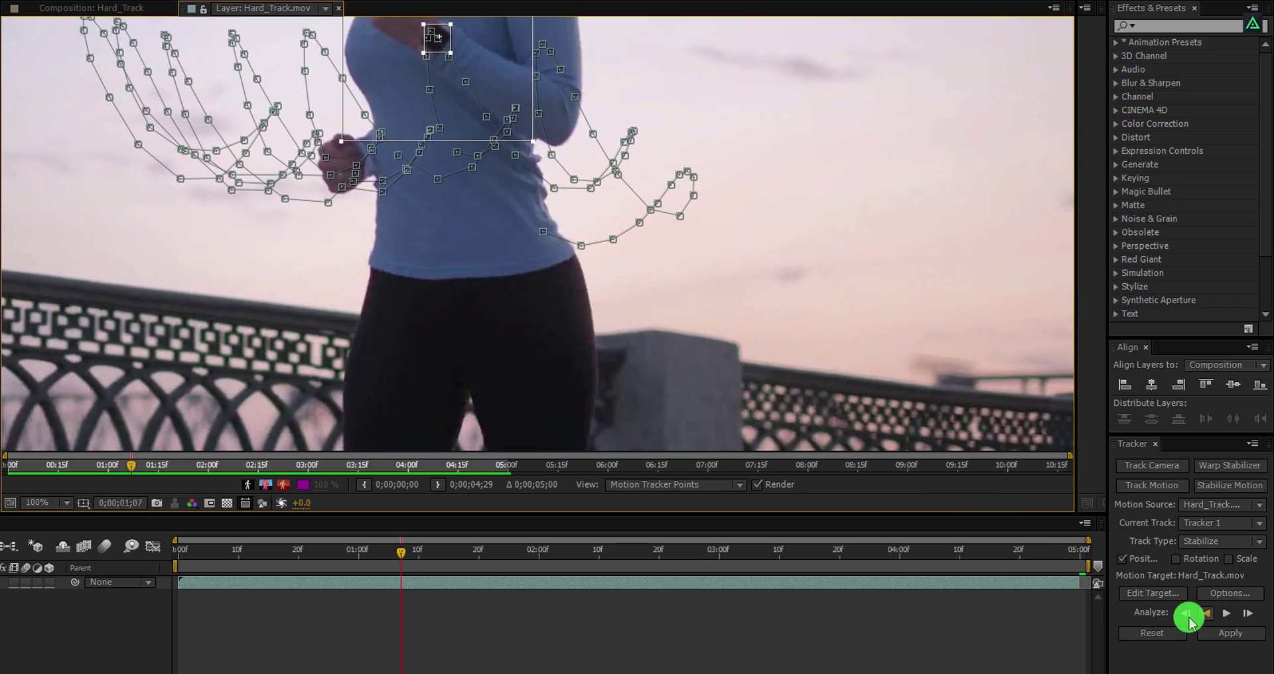
click(1155, 592)
click(1002, 553)
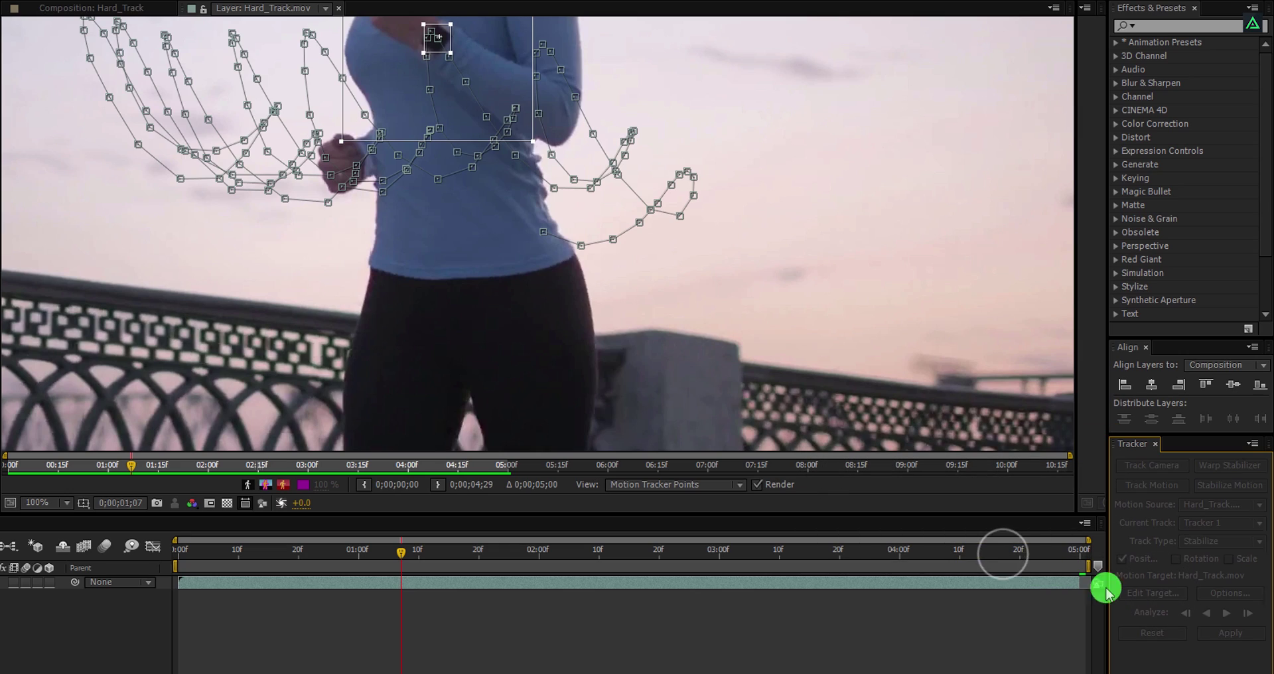
click(1199, 633)
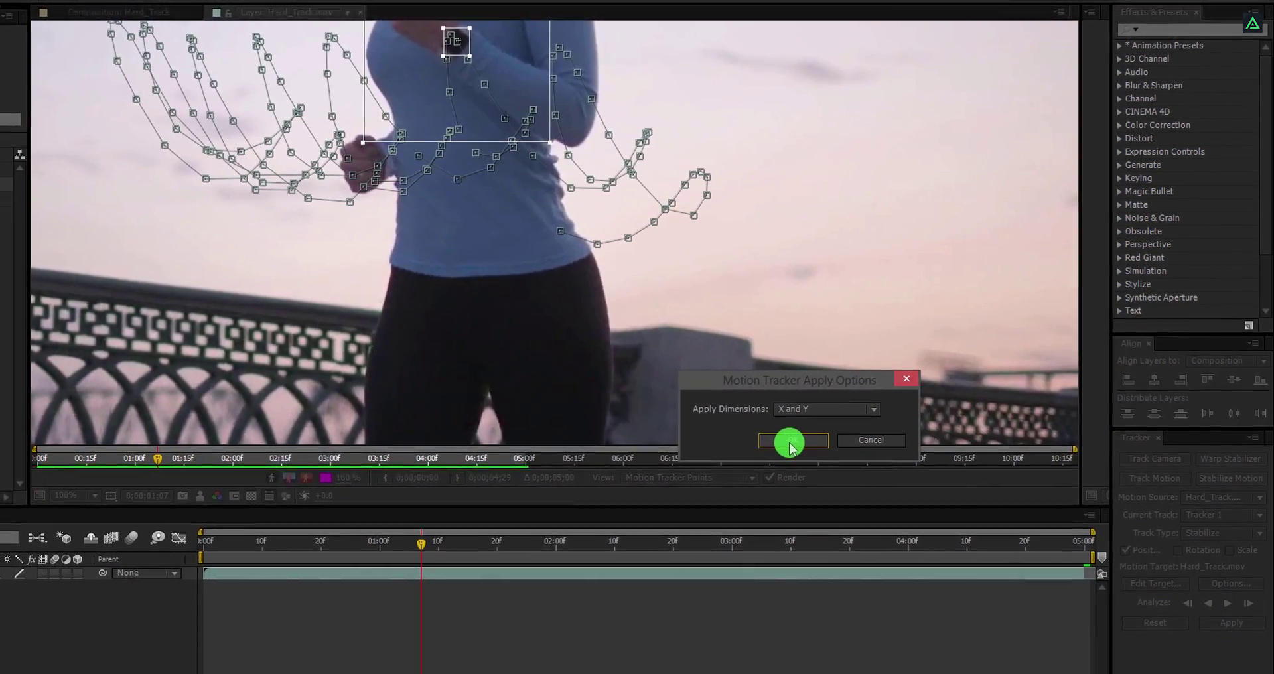
click(793, 438)
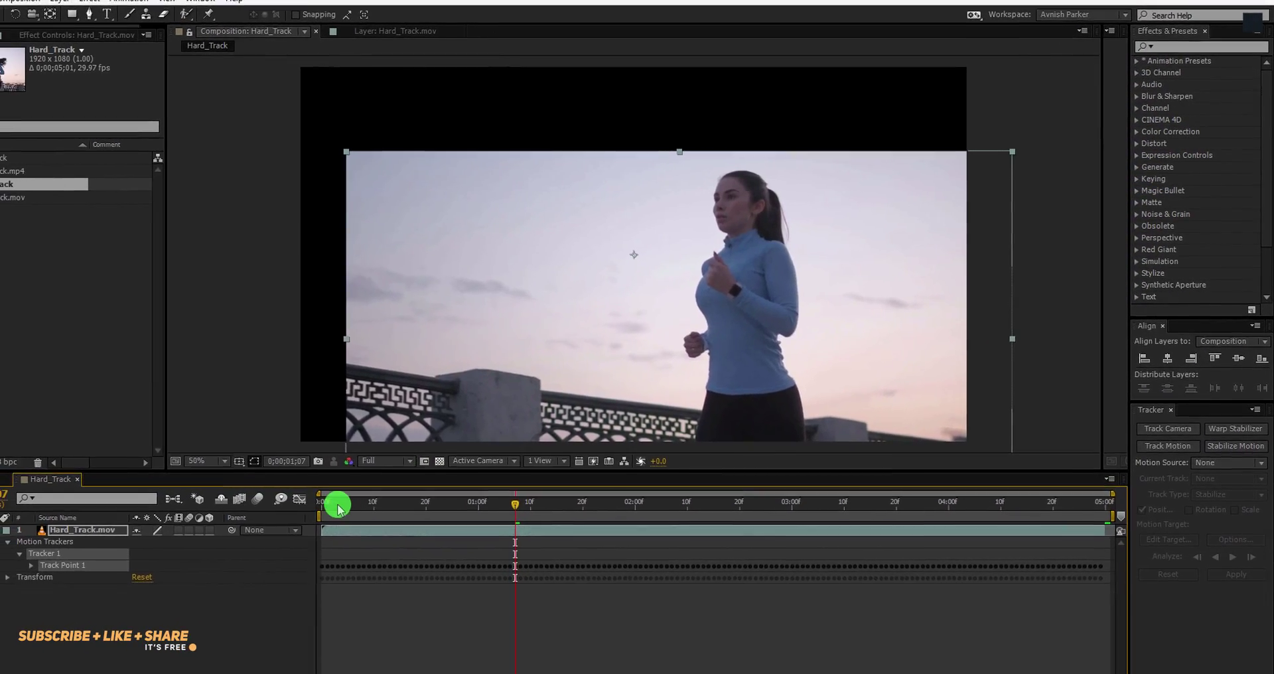
Raise Hard_Track.mov's Scale from 123% to 162%, checking frames for exposed black borders
drag(352, 501, 562, 496)
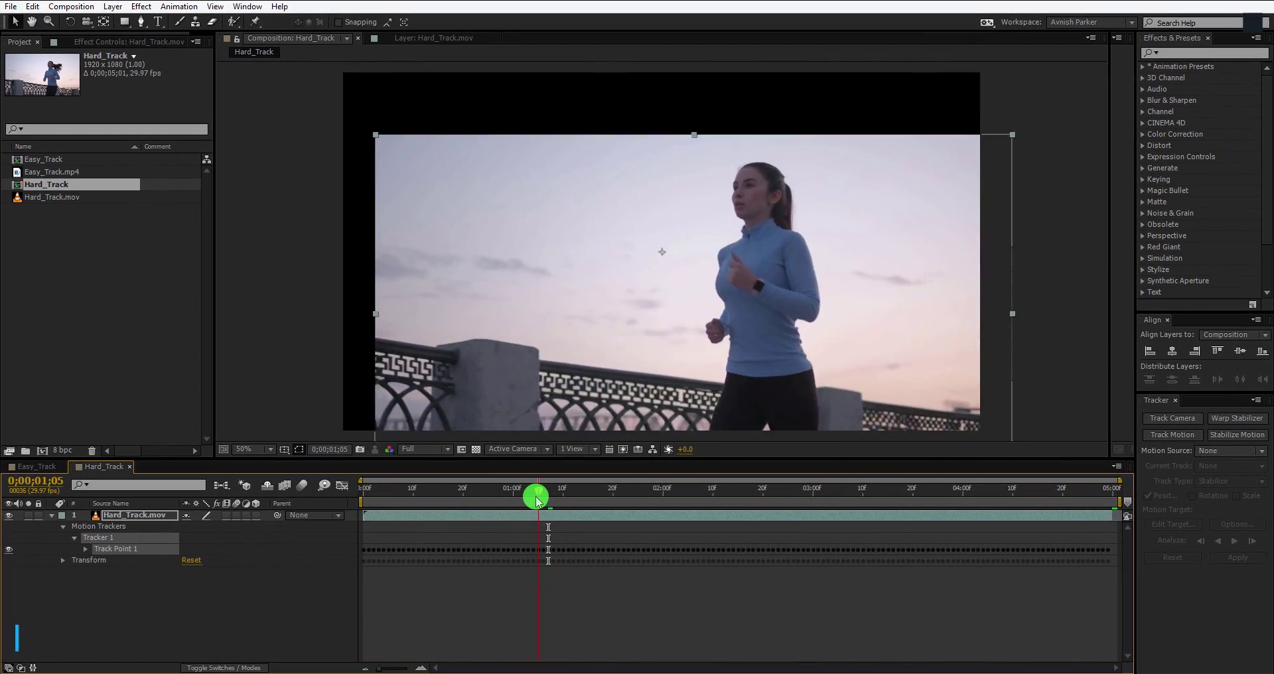
key(s)
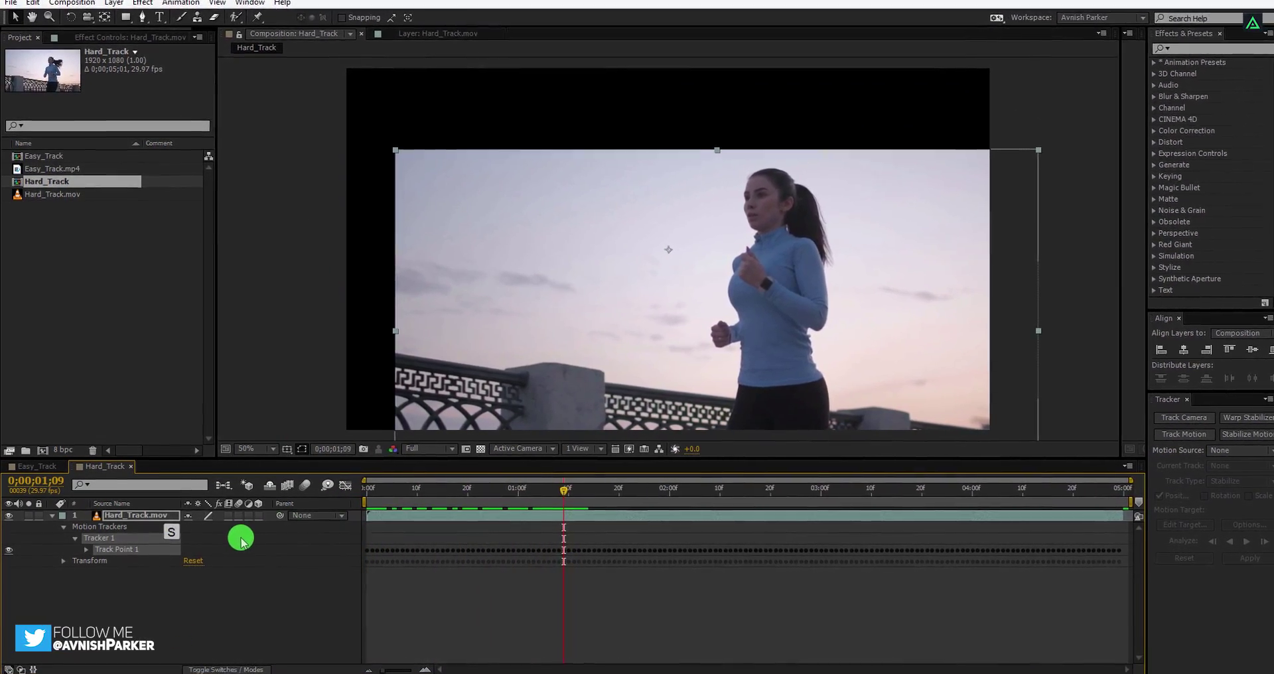
drag(228, 529, 284, 531)
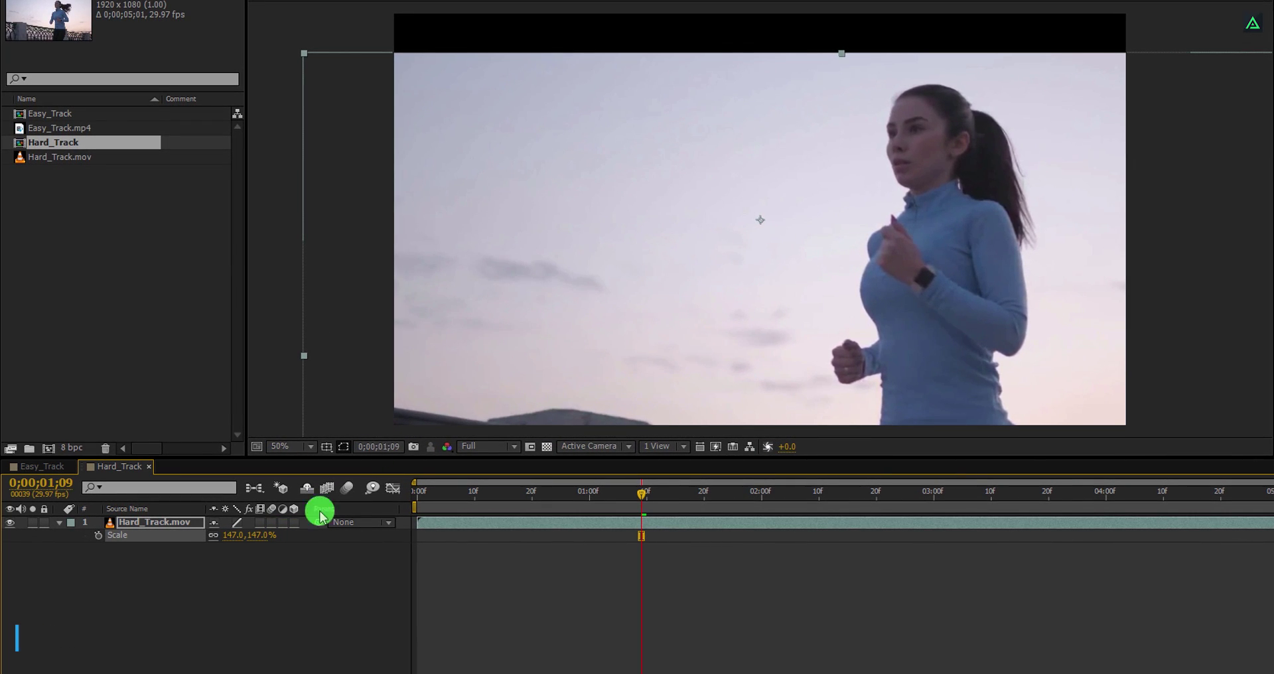
key(comma)
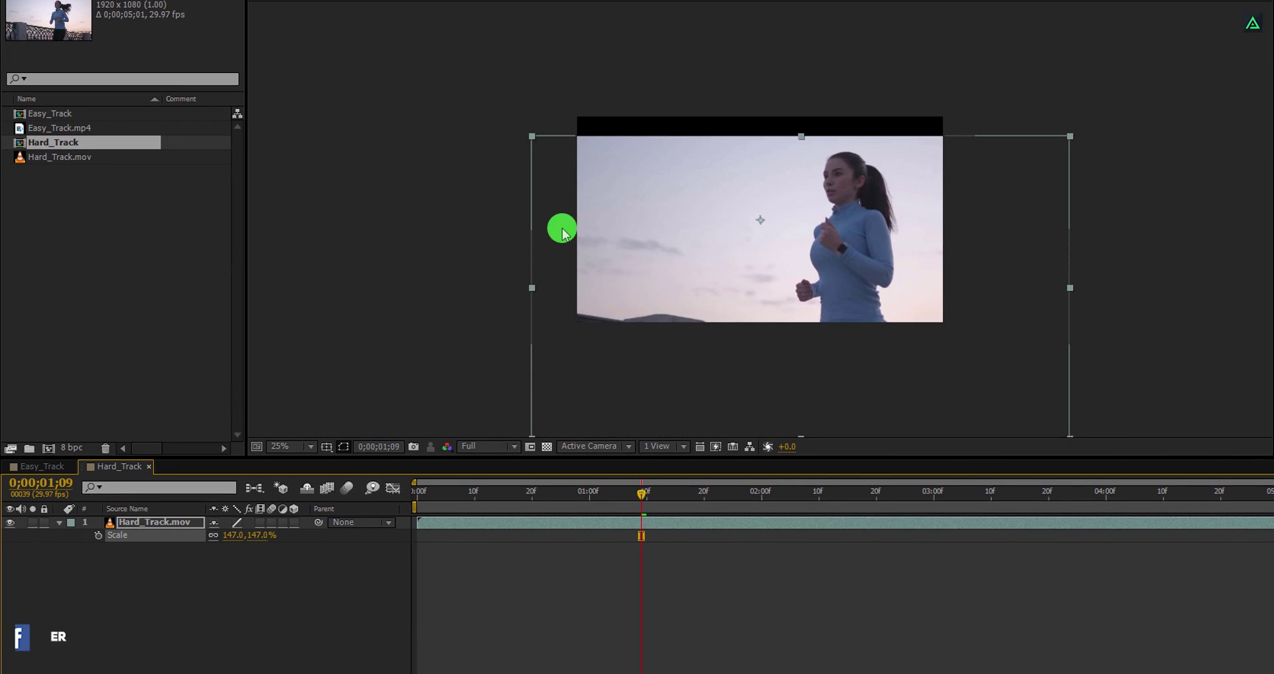
drag(562, 234, 552, 197)
drag(427, 494, 578, 521)
drag(271, 536, 277, 536)
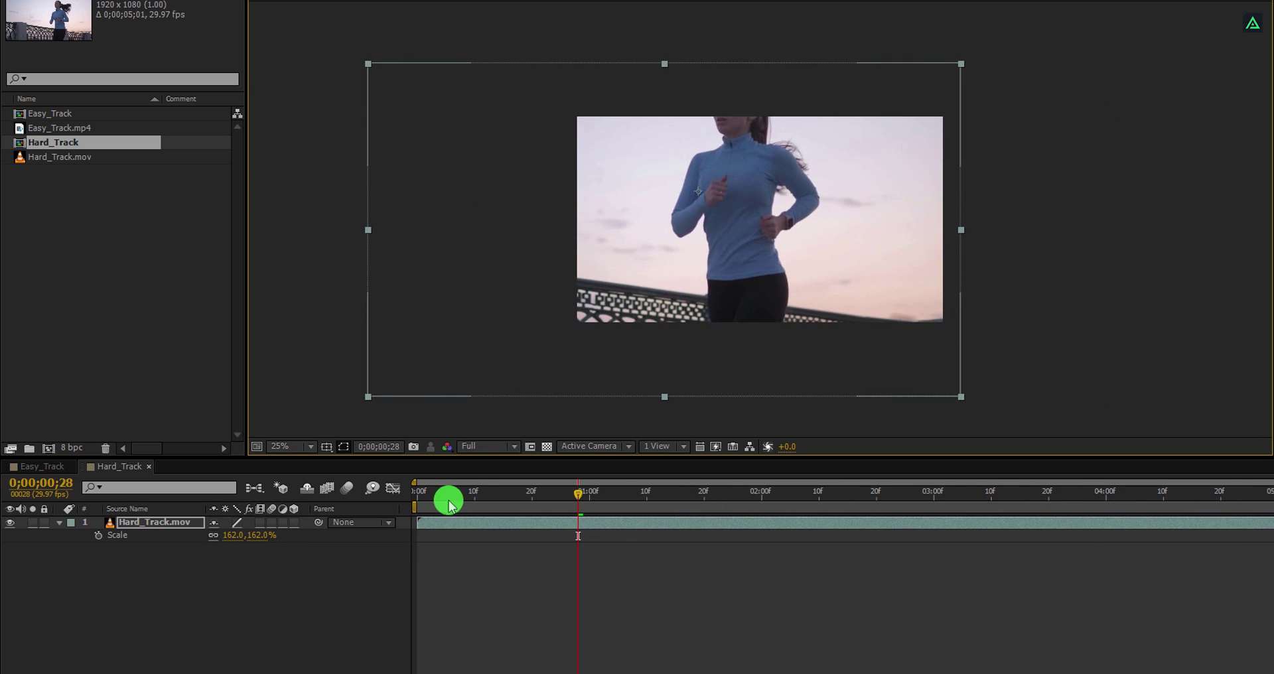
click(463, 496)
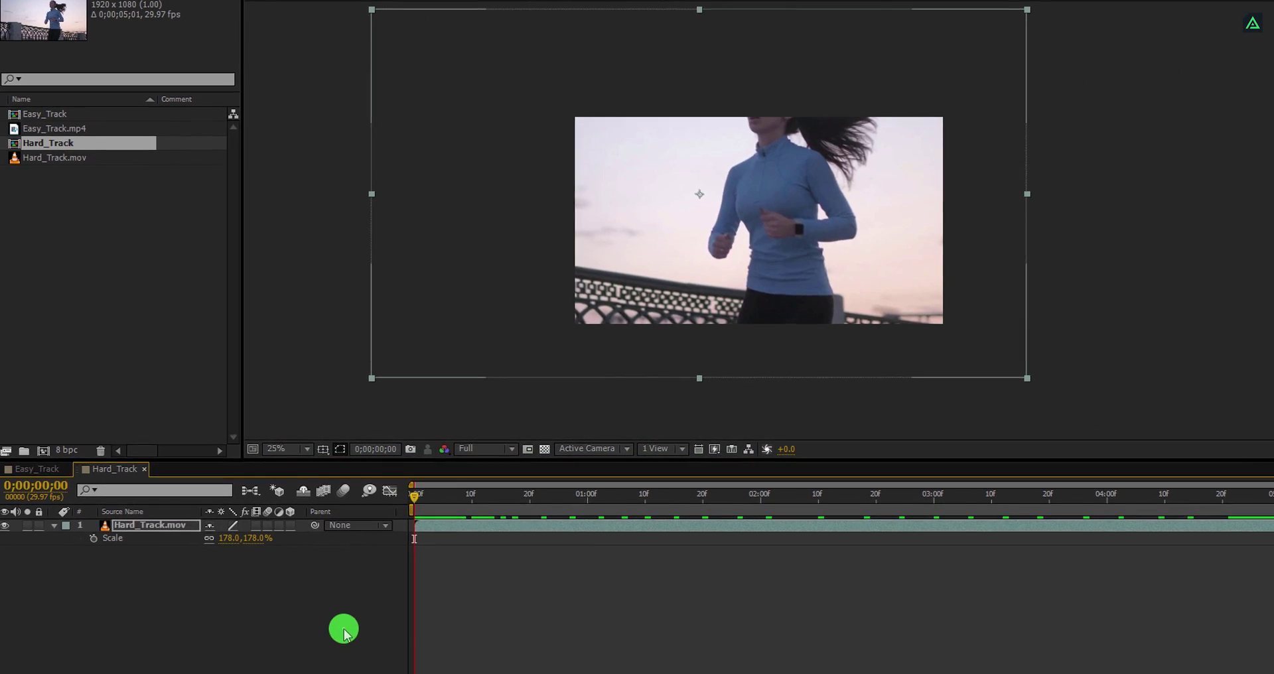
scroll(549, 333, up, 1)
key(KP_0)
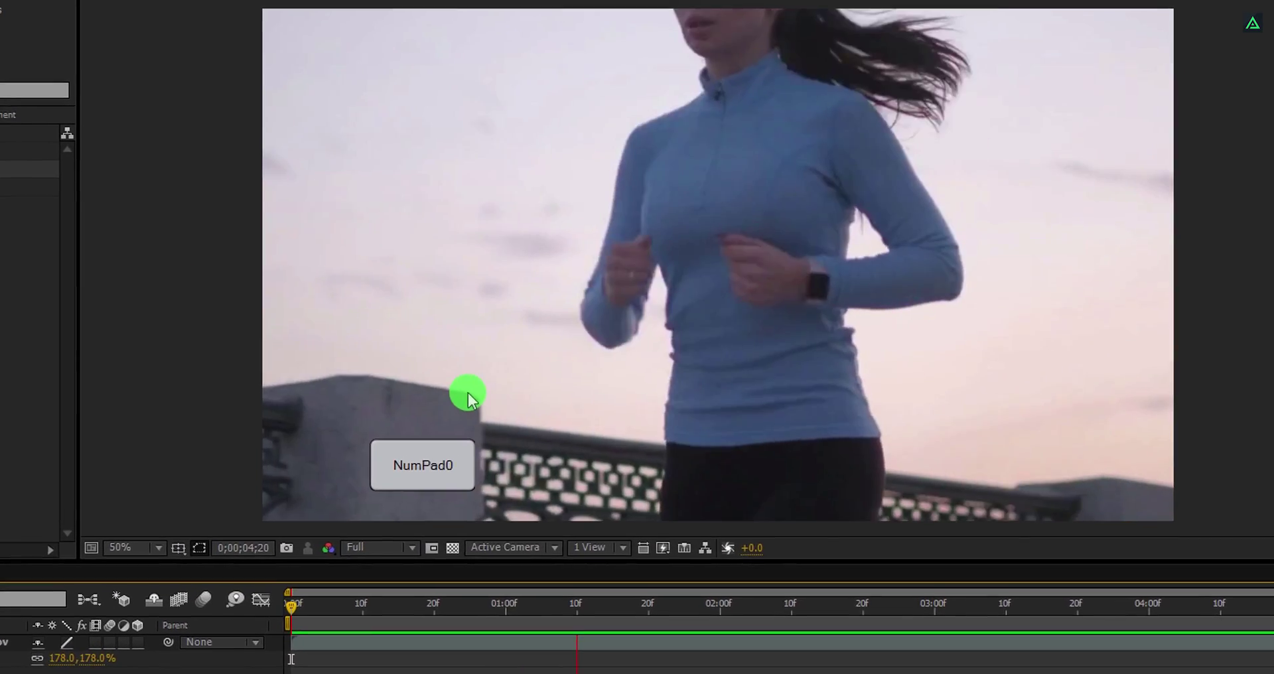